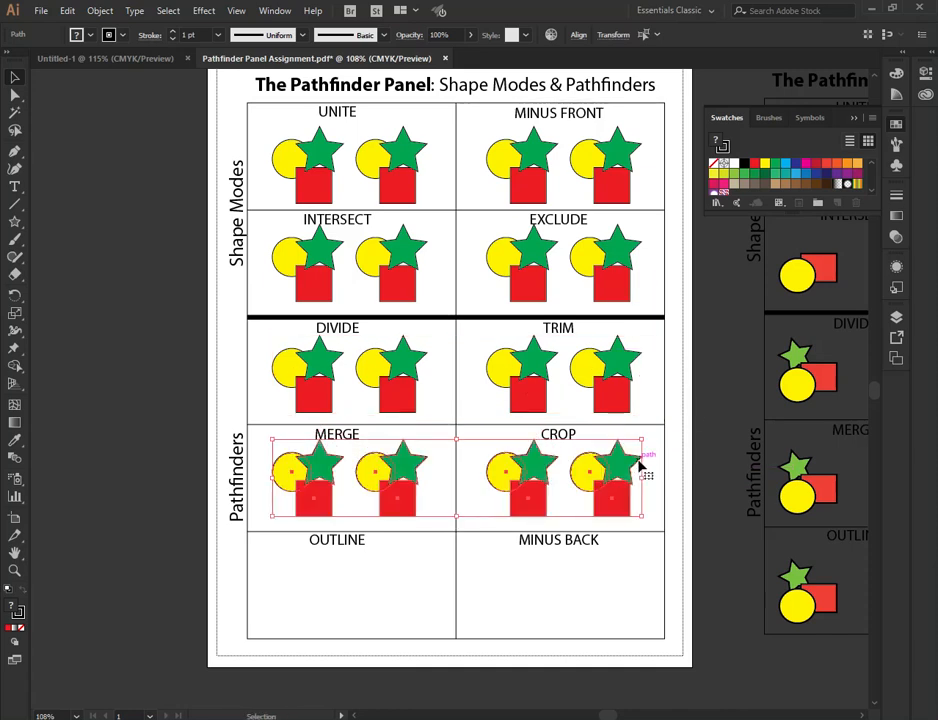
- Repeat the last copy move to fill the OUTLINE and MINUS BACK boxes with the shape groups
key(ctrl+d)
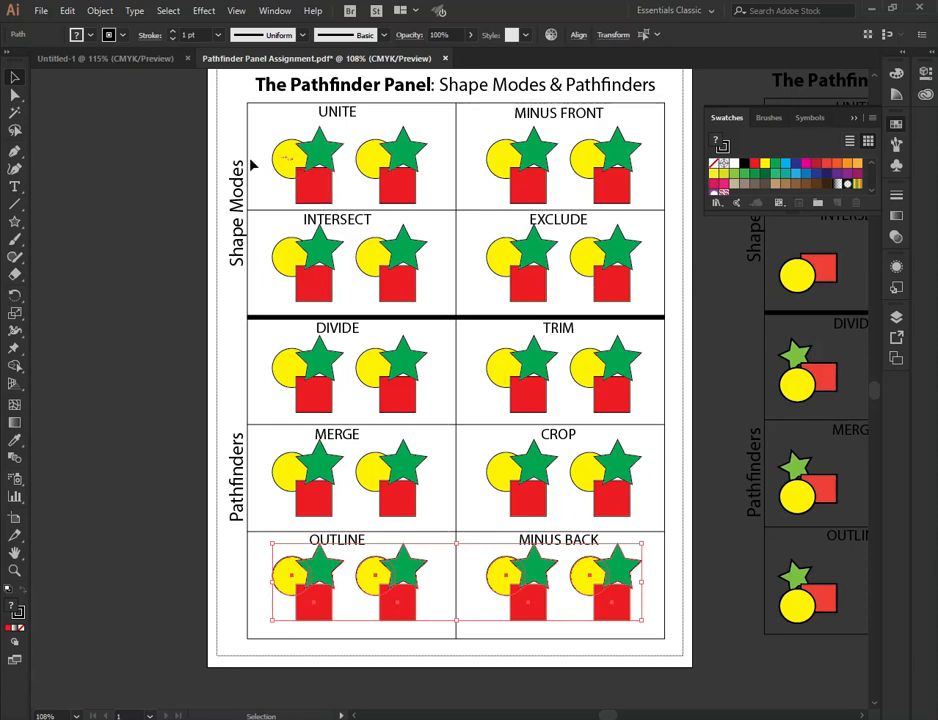
click(96, 164)
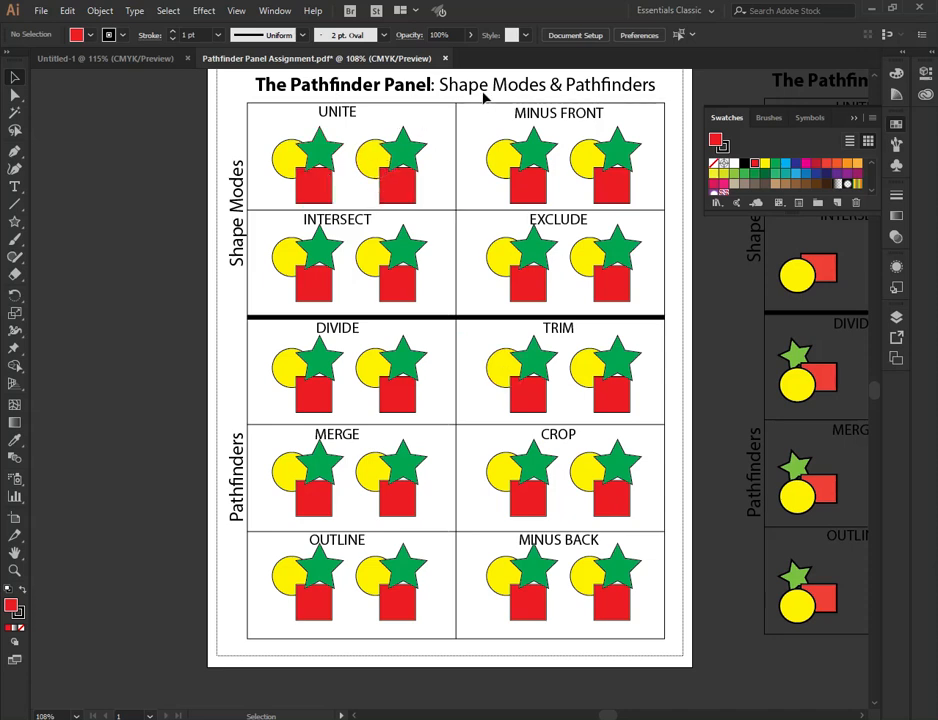
- Open the Pathfinder panel and dock it as an icon in the panel dock beside the document
scroll(472, 106, up, 2)
scroll(472, 106, up, 3)
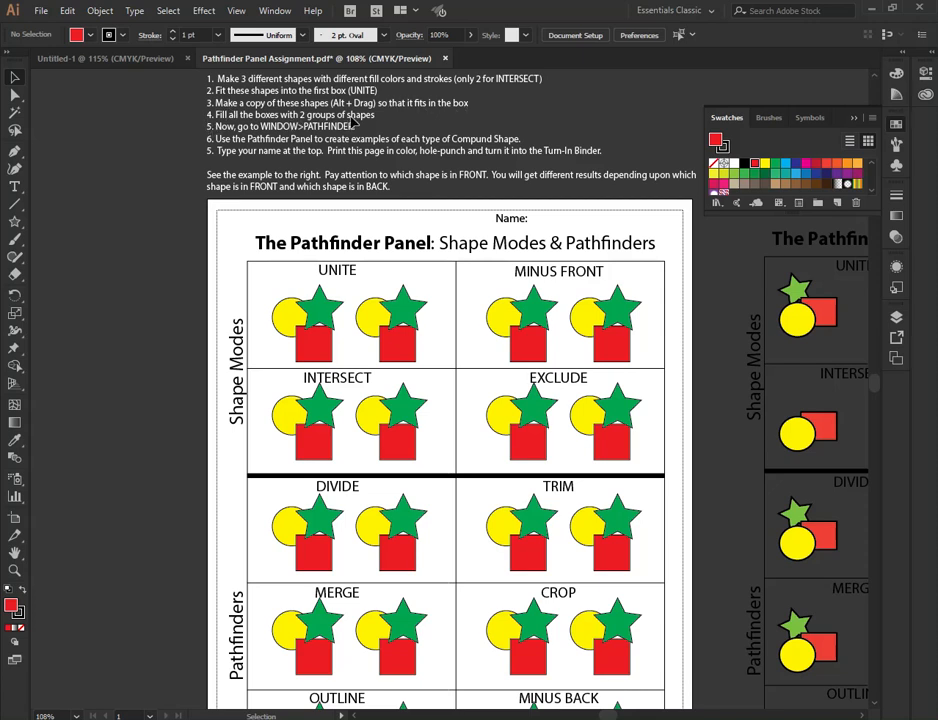
click(276, 11)
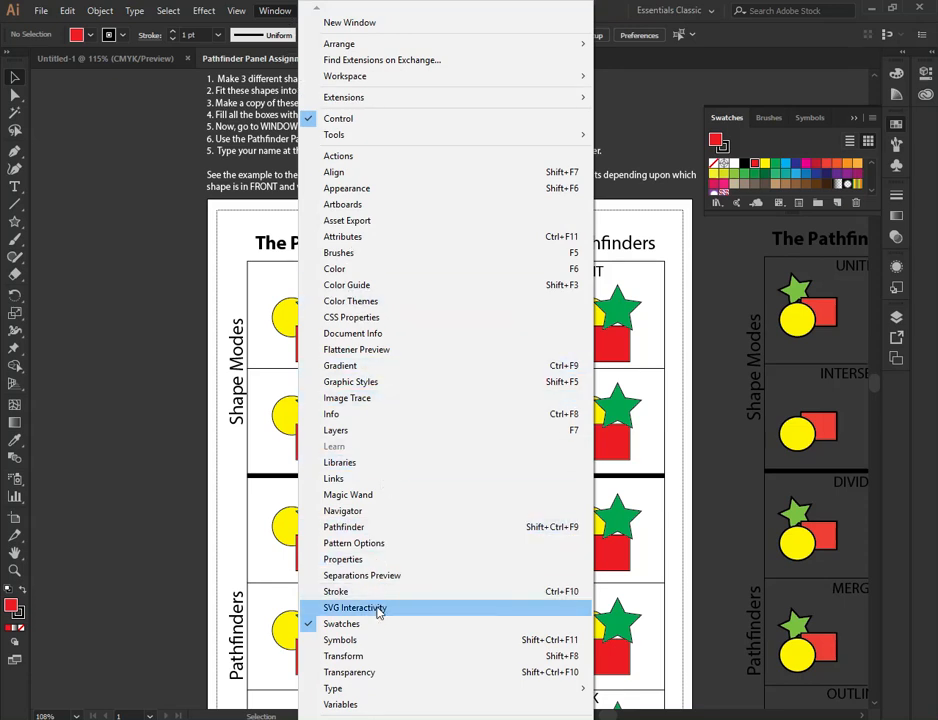
click(561, 537)
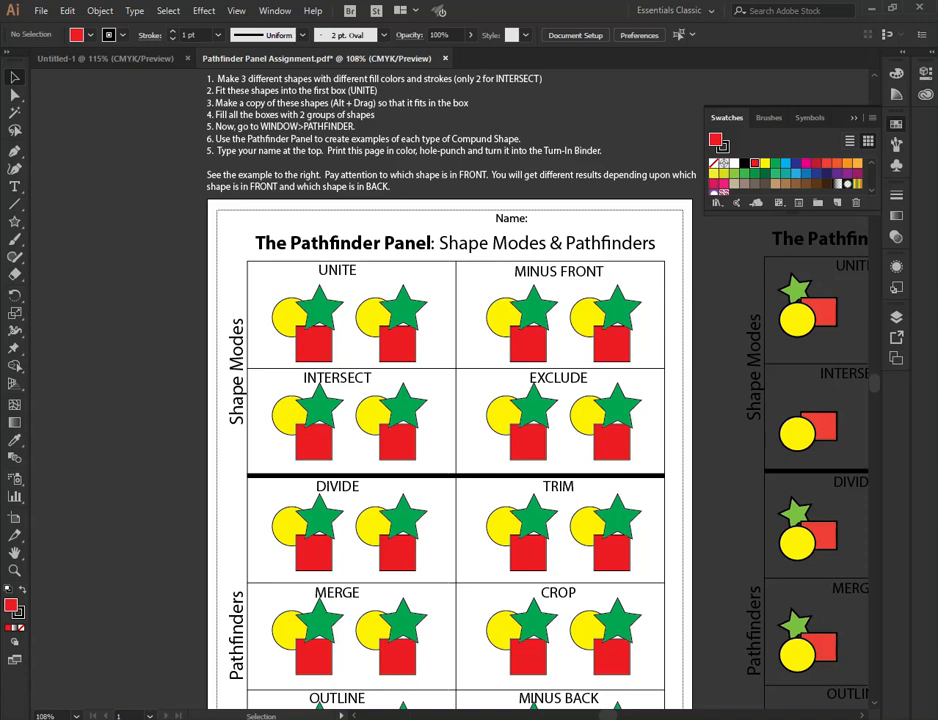
drag(930, 102, 546, 177)
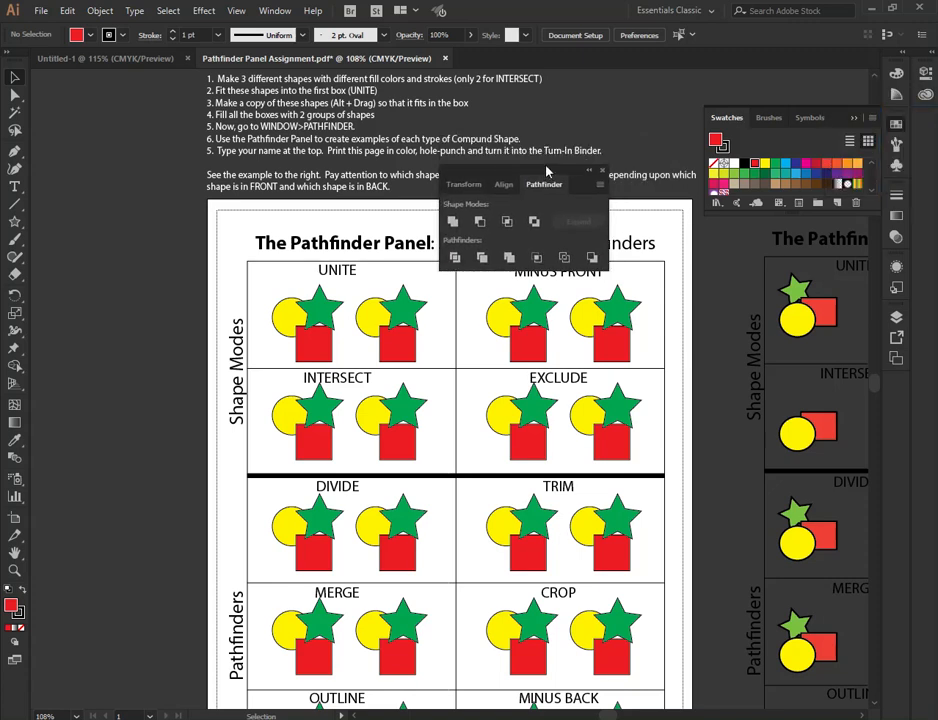
drag(546, 172, 898, 386)
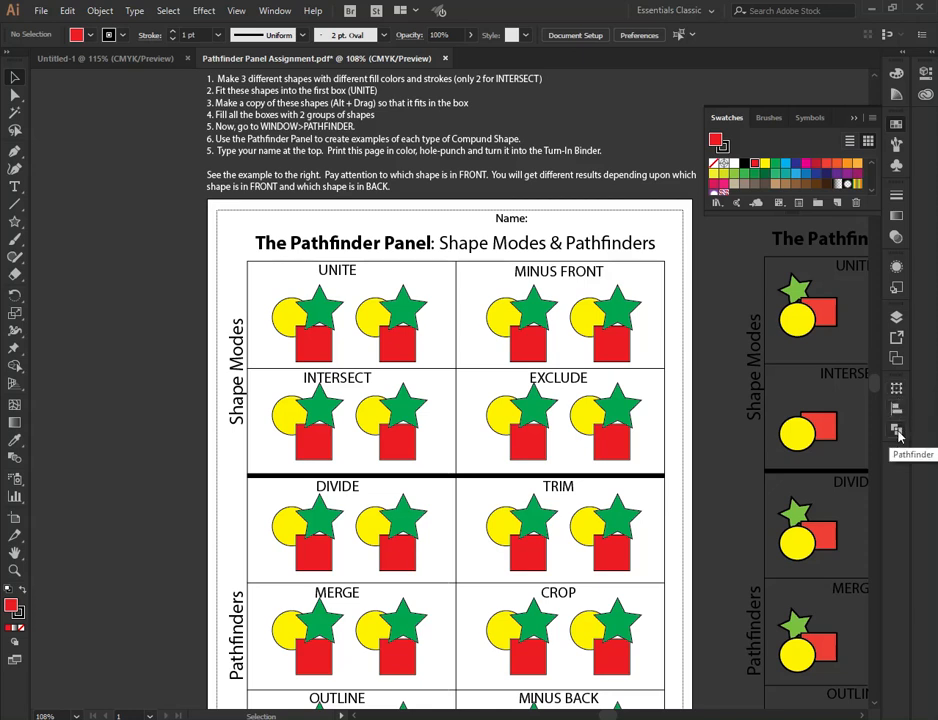
- Select the second shape group in the UNITE box and apply Unite to merge it into one shape
scroll(561, 335, down, 5)
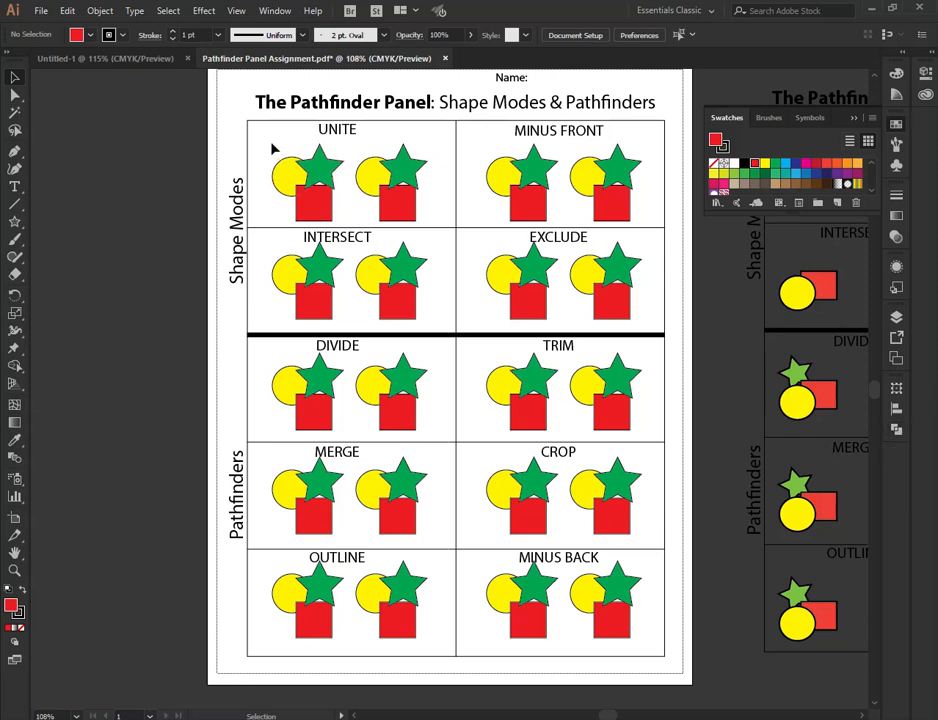
drag(368, 143, 421, 209)
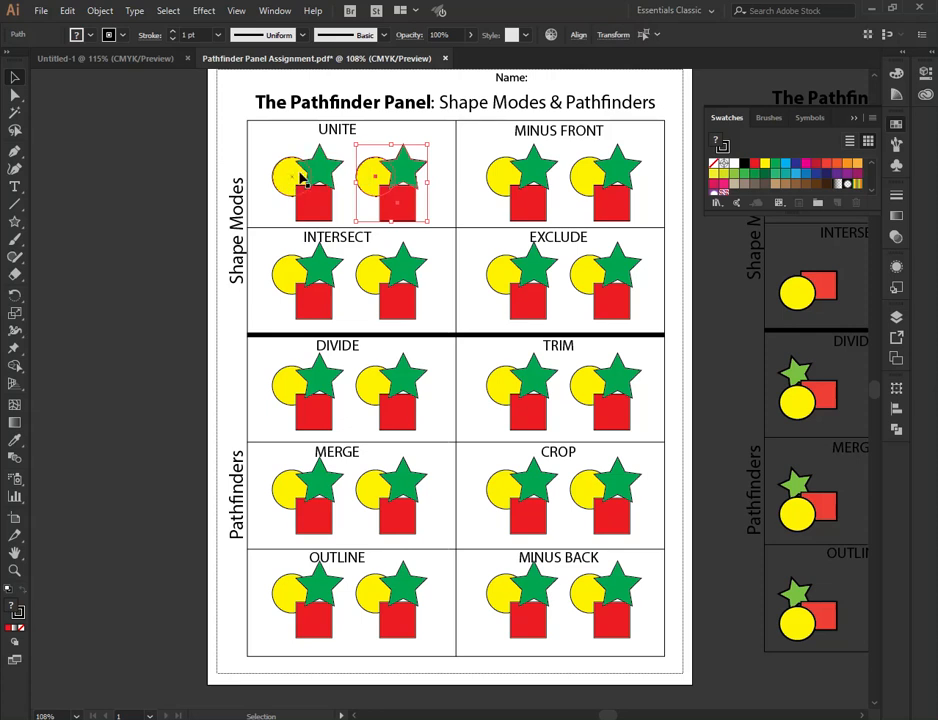
click(897, 430)
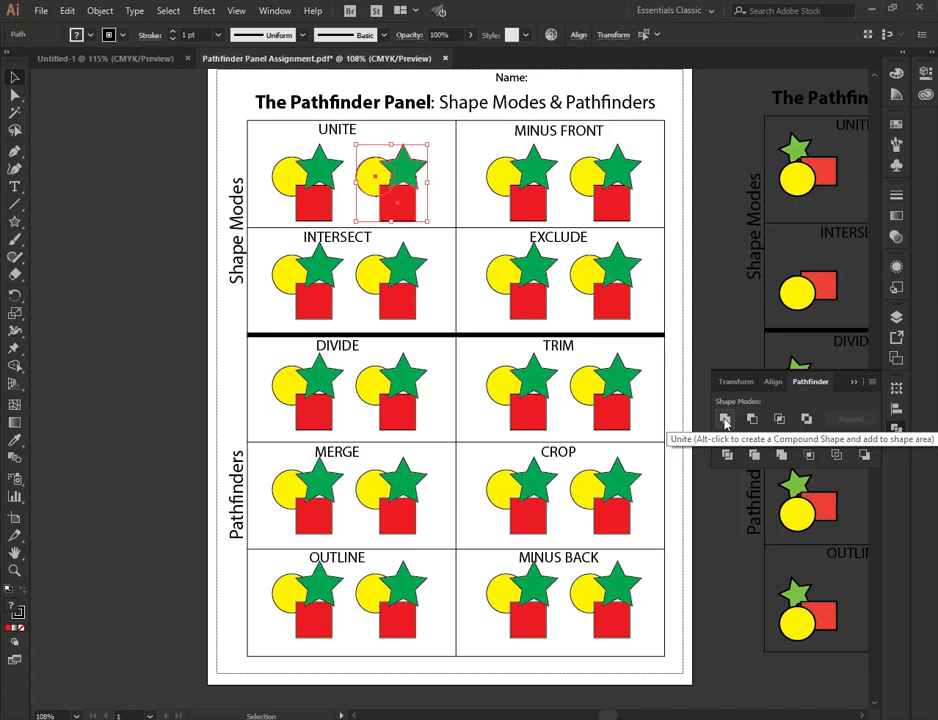
click(725, 423)
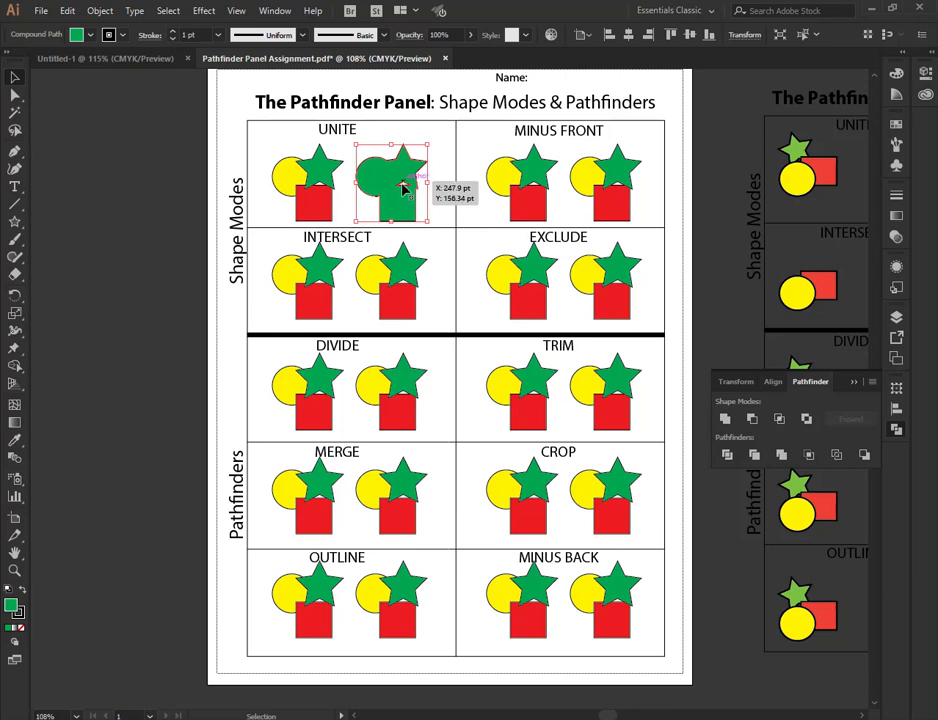
click(446, 190)
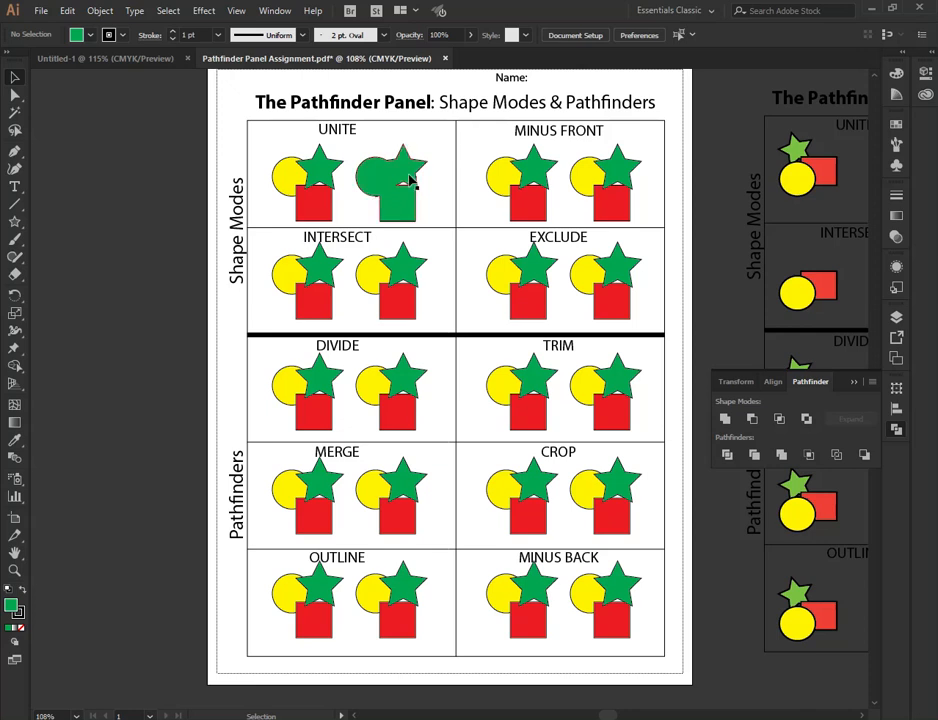
- Copy the united shape onto the pasteboard left of the page
drag(410, 175, 213, 177)
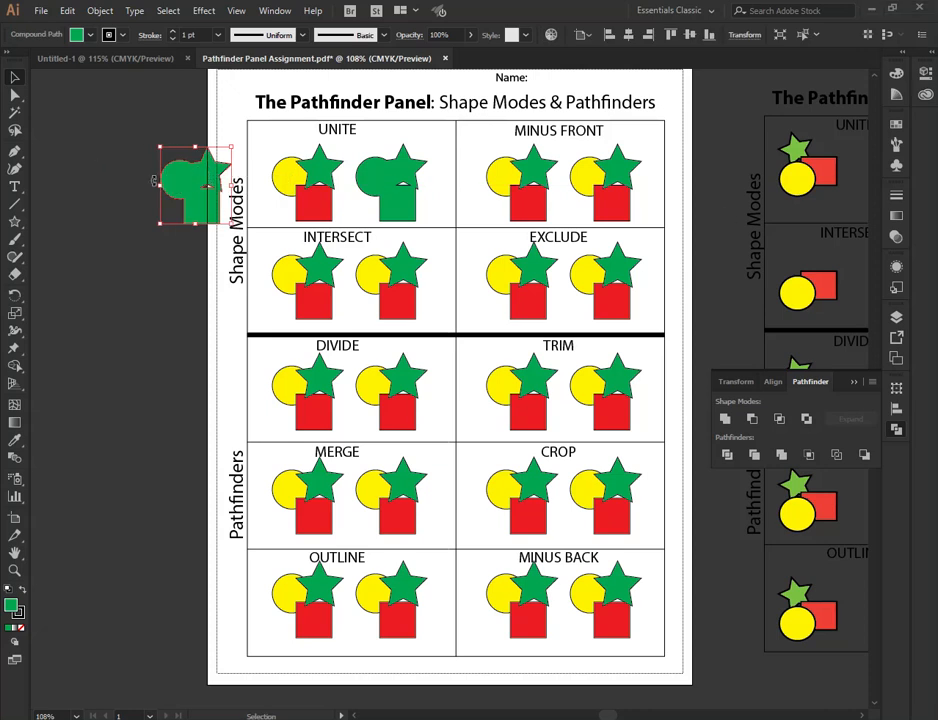
drag(196, 178, 131, 182)
click(151, 128)
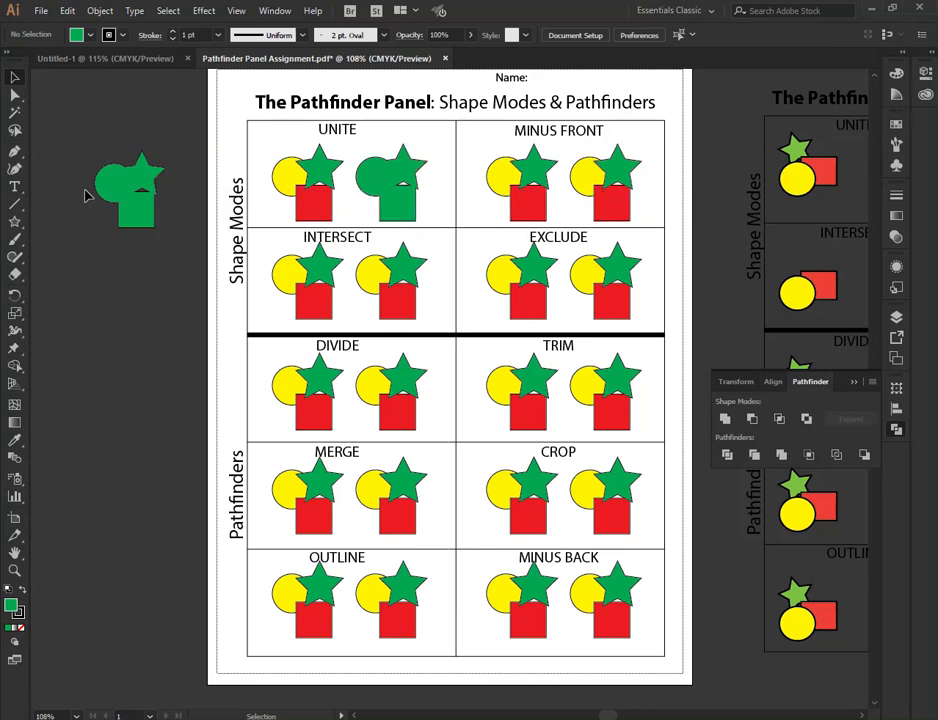
- Draw a green pants-shaped polygon with the Pen tool on the pasteboard below the copied shape
click(14, 152)
click(68, 404)
click(112, 406)
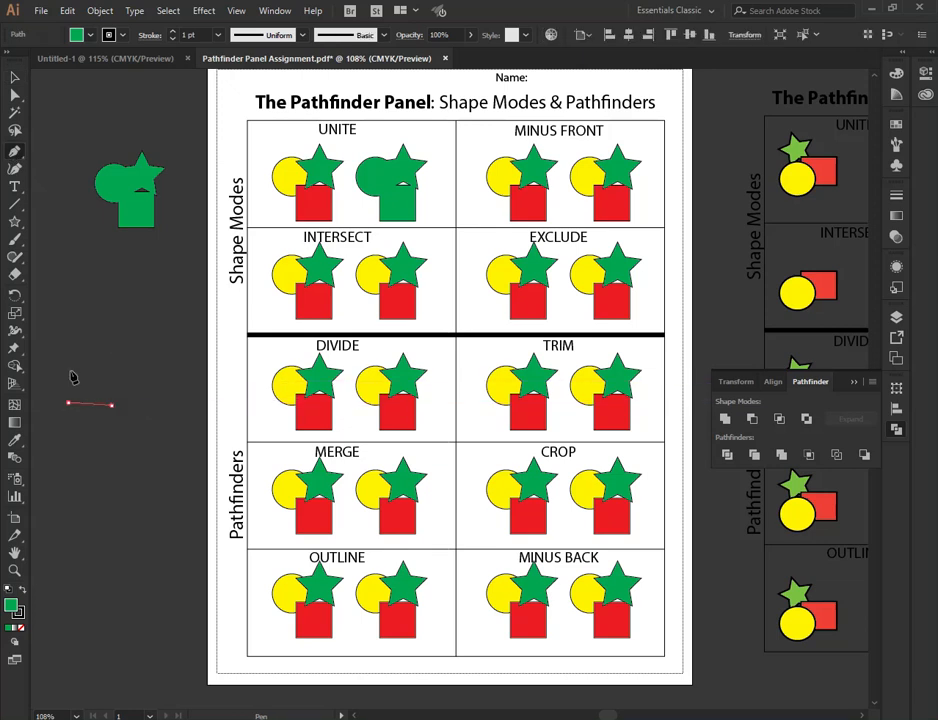
click(79, 319)
click(169, 313)
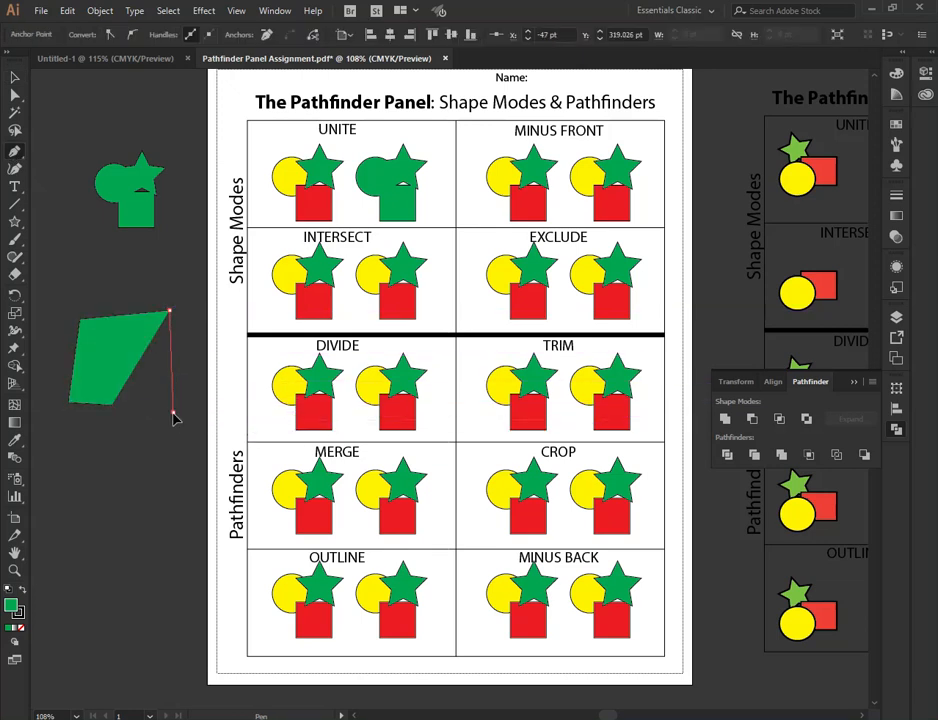
click(173, 410)
click(124, 352)
click(112, 406)
- Draw a small triangle at the pants shape's waist with the Pen tool, then return to the Selection tool
click(123, 331)
click(109, 341)
click(136, 344)
click(123, 333)
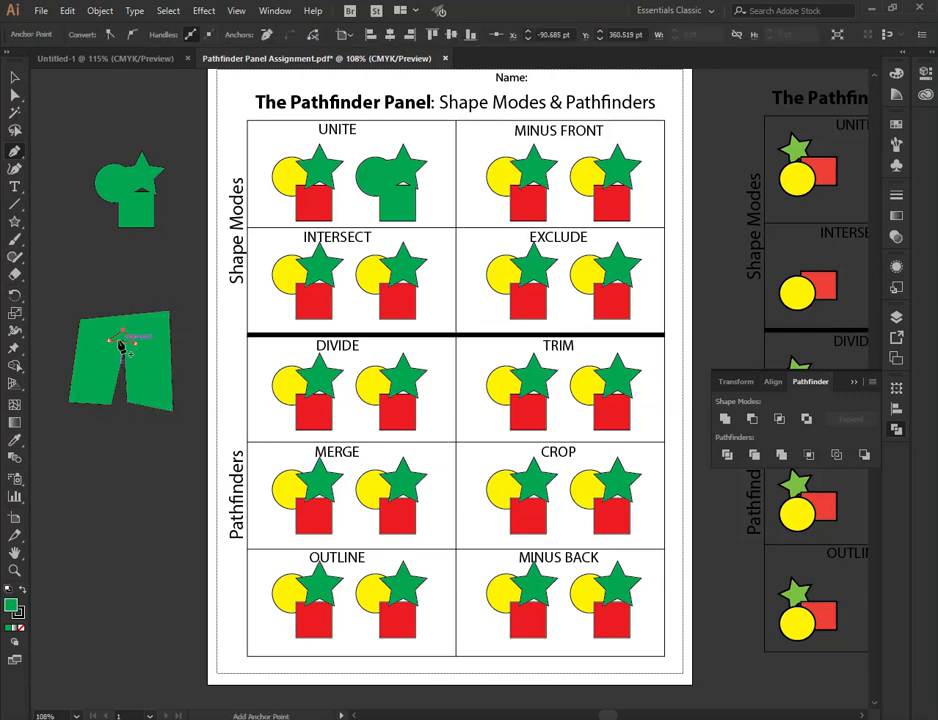
key(v)
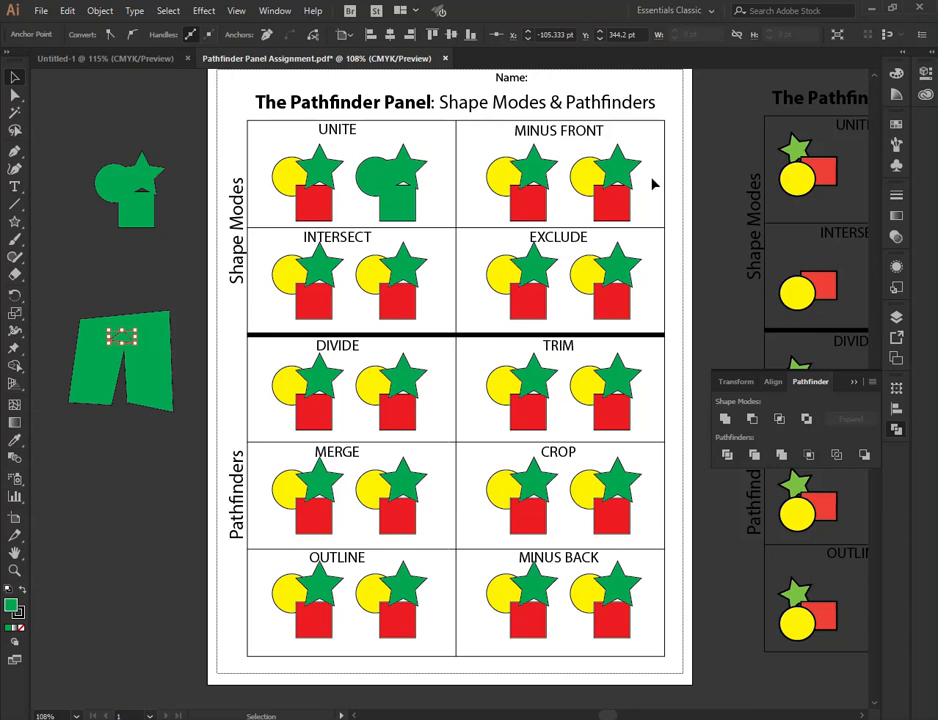
click(652, 184)
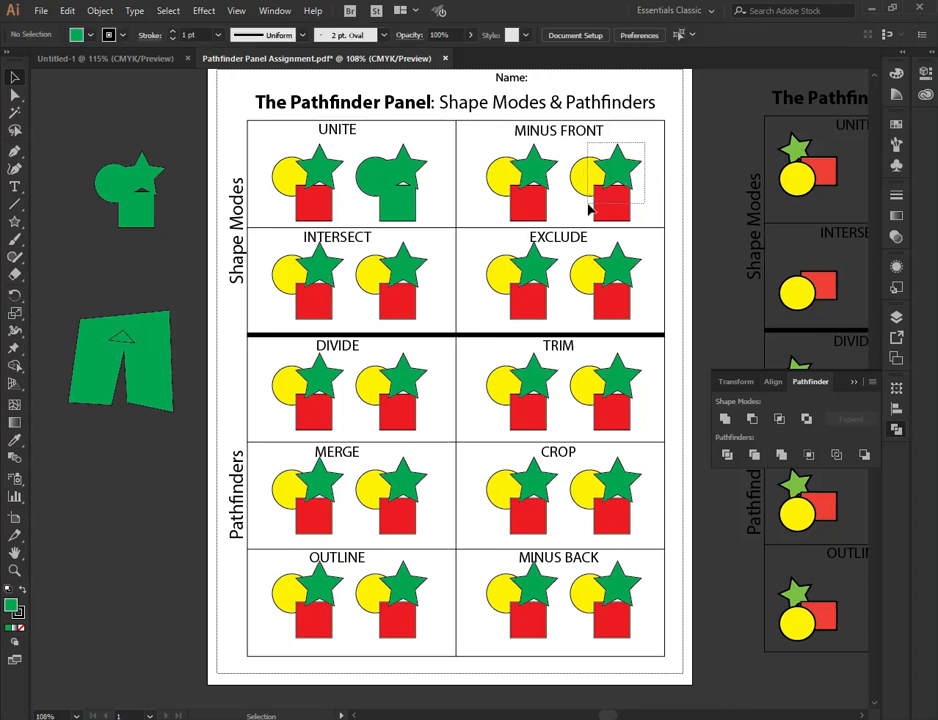
- Select the second shape group in the MINUS FRONT box and apply Minus Front
drag(588, 204, 595, 208)
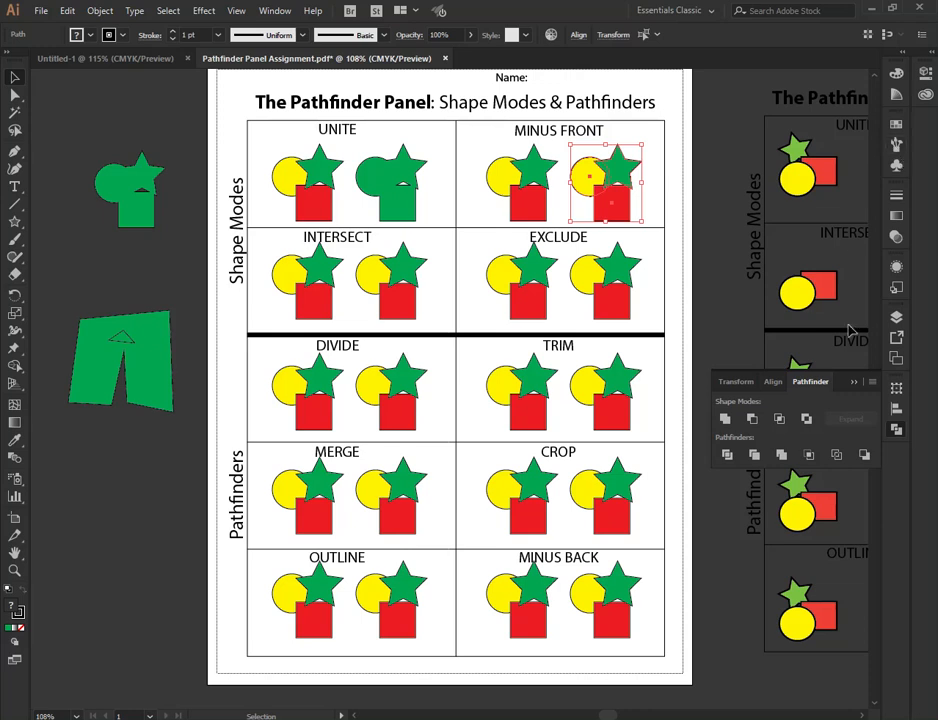
click(752, 420)
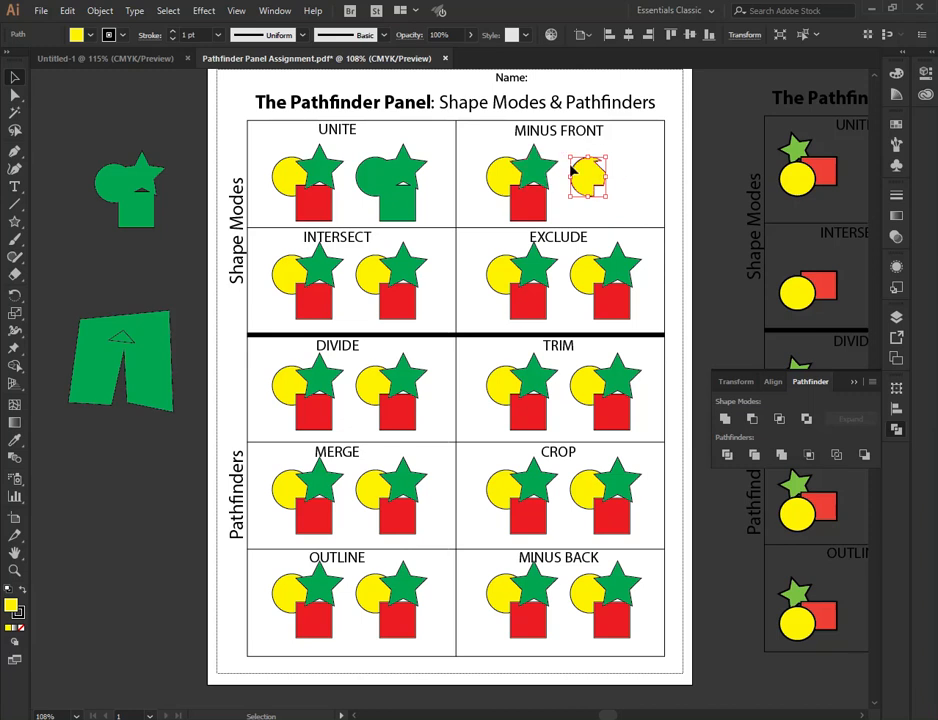
click(647, 183)
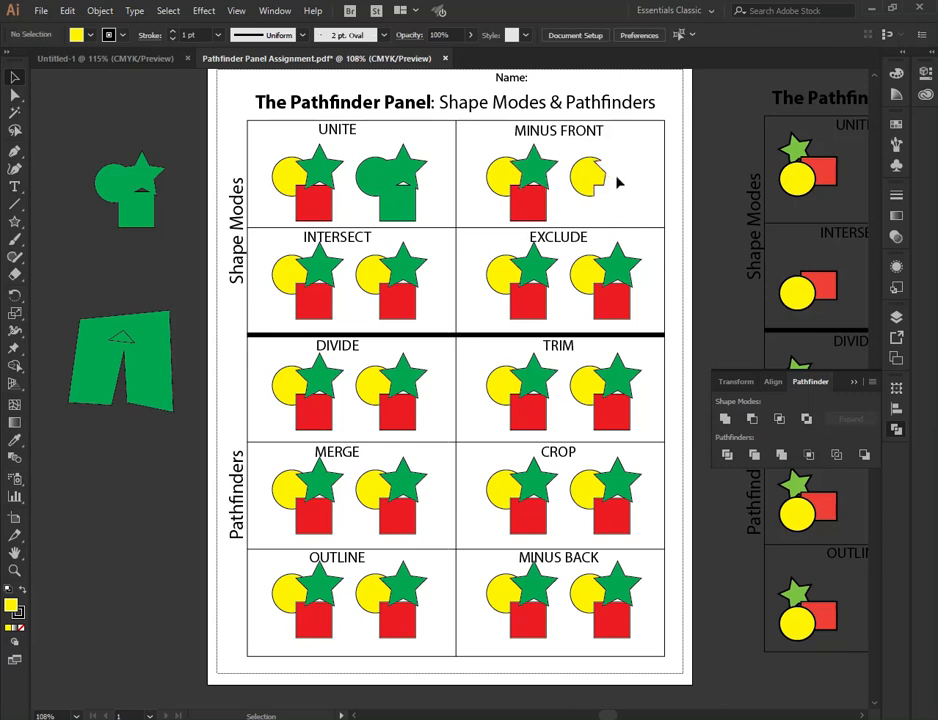
- Fill the small triangle on the pants shape with red
click(133, 343)
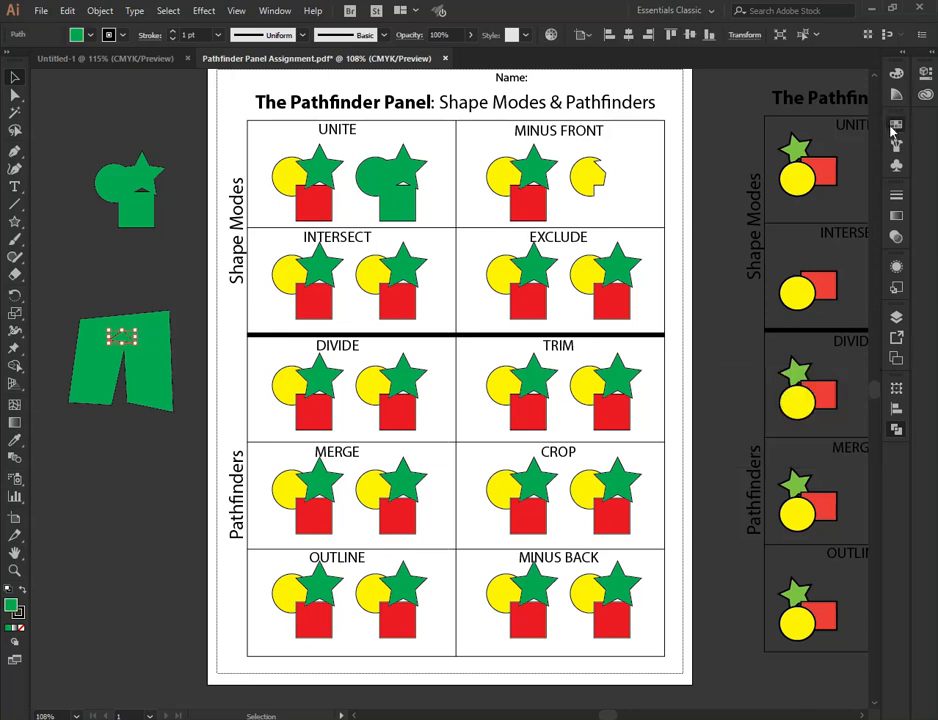
click(896, 125)
click(753, 162)
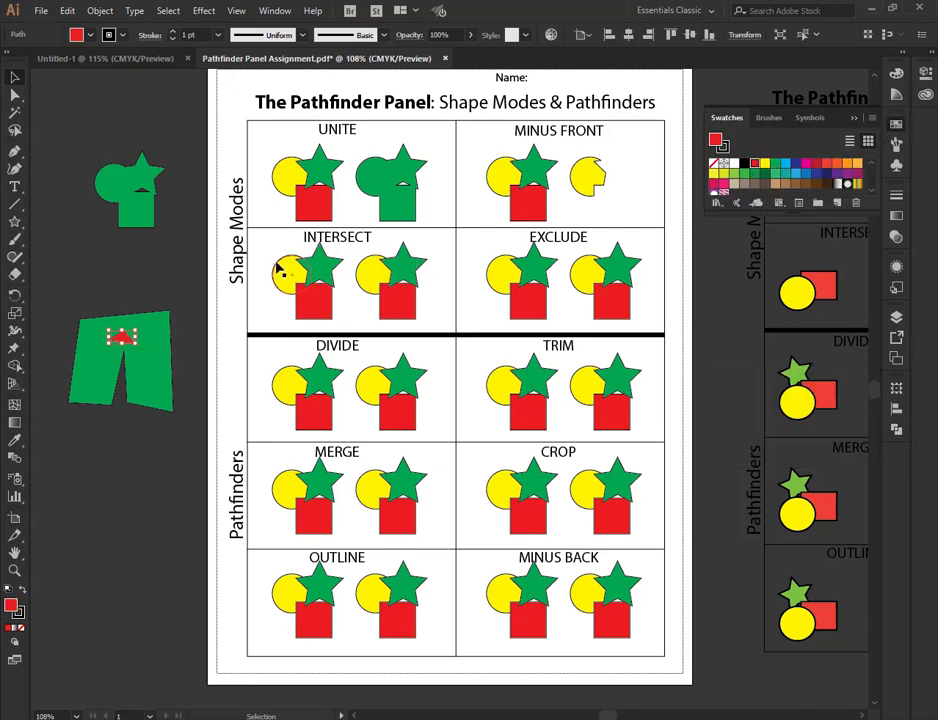
- Select both the pants shape and the triangle and cut the triangle out with Minus Front
click(115, 296)
click(129, 341)
click(123, 299)
drag(100, 289, 158, 377)
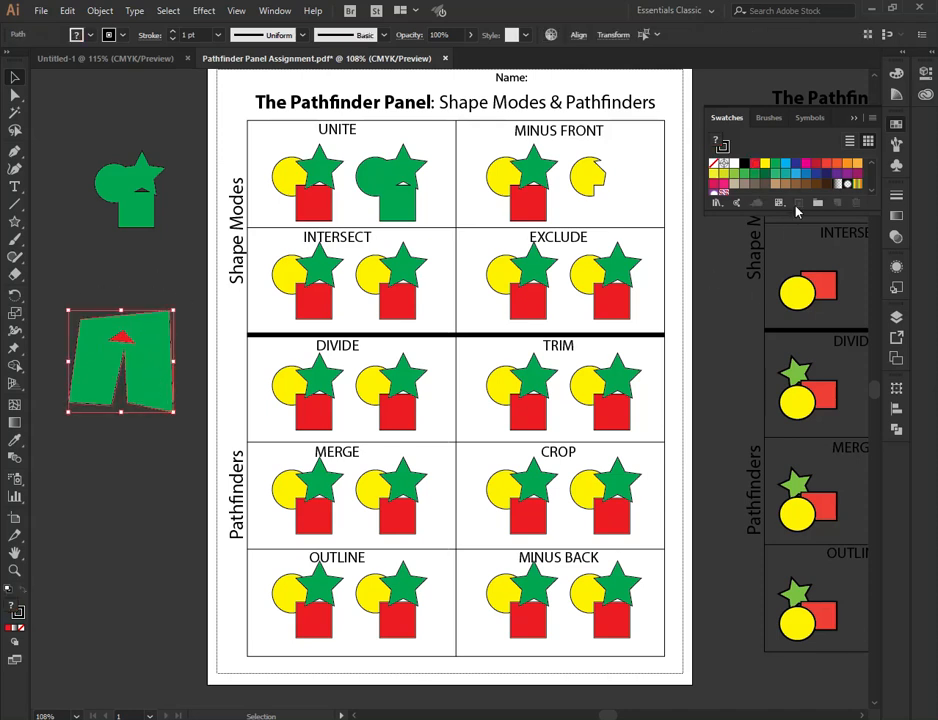
click(896, 428)
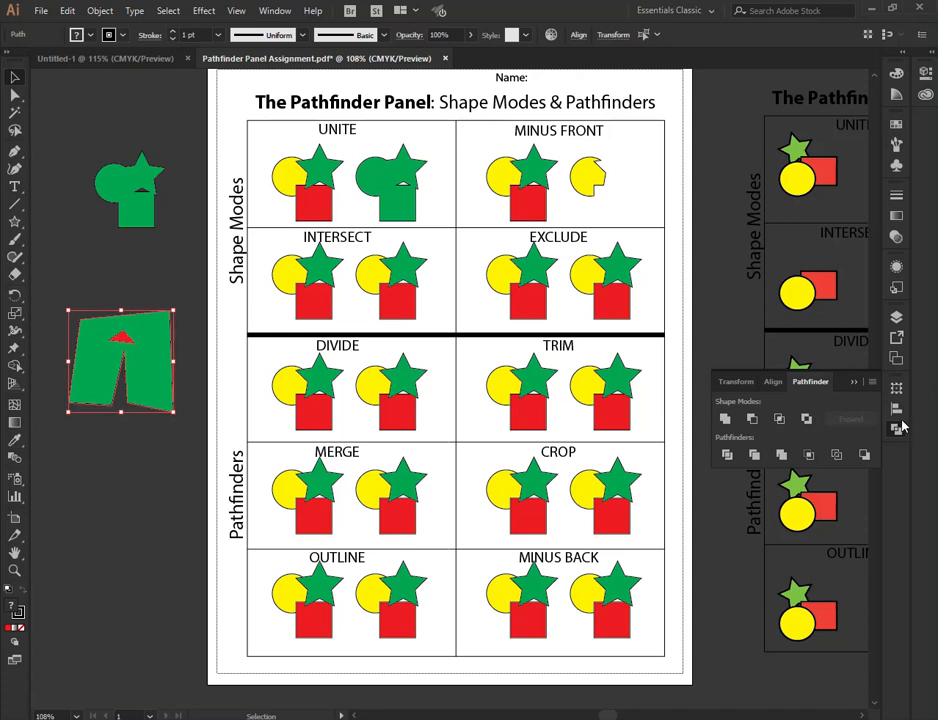
click(752, 418)
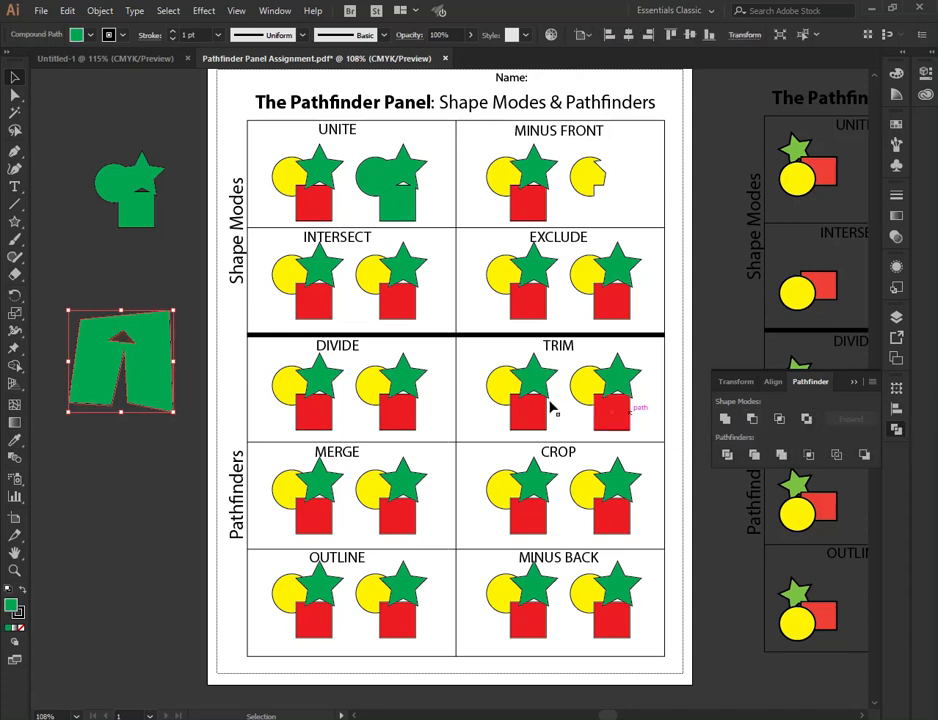
- Move the cut-out pants shape slightly down and left on the pasteboard
click(171, 295)
drag(120, 340, 115, 387)
click(110, 364)
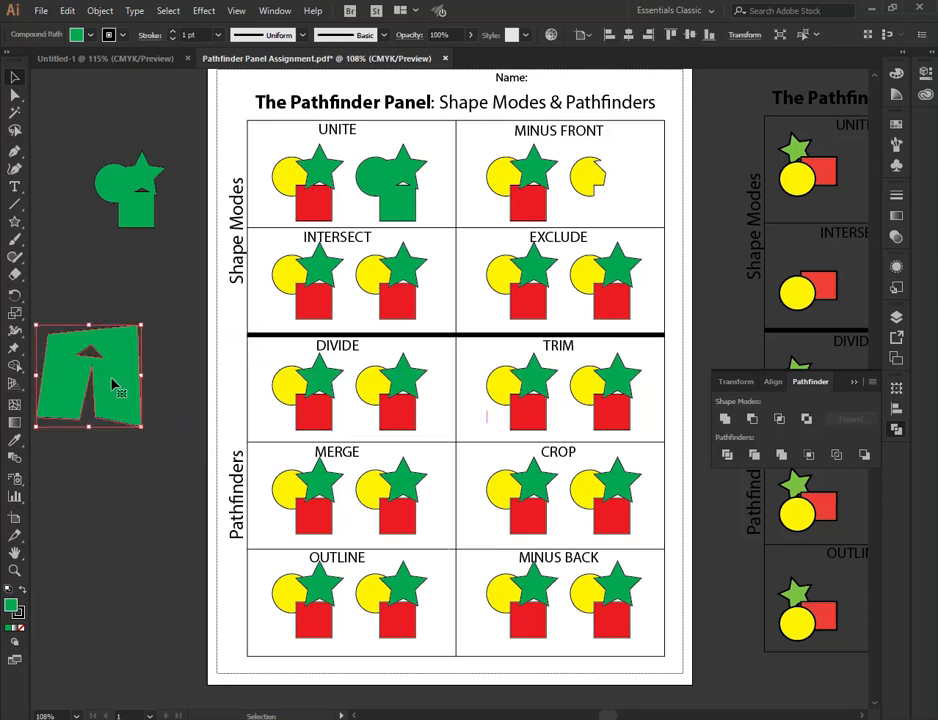
click(137, 288)
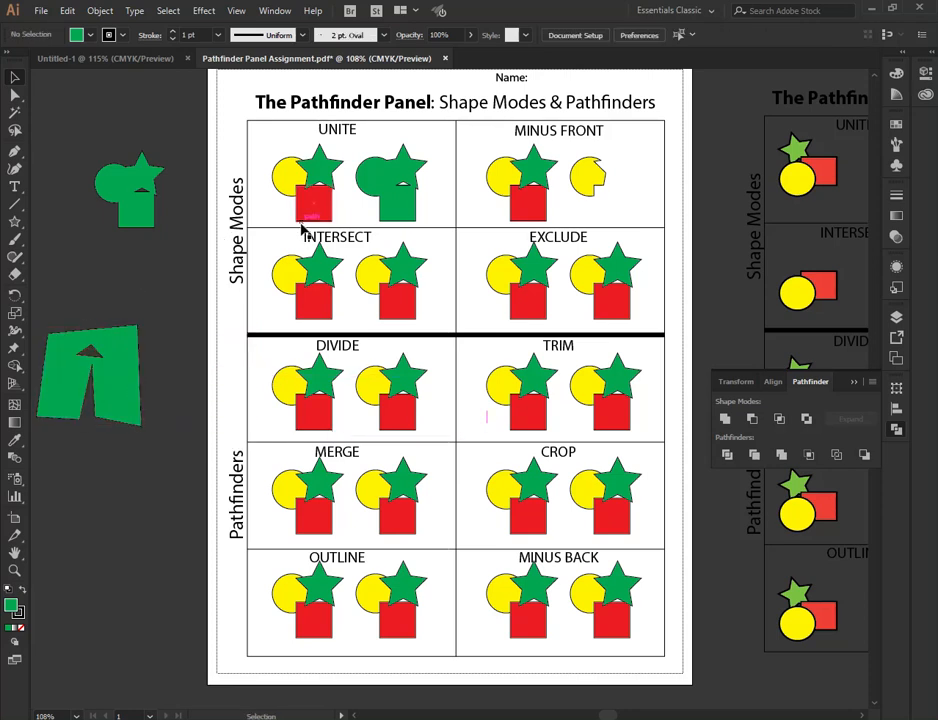
- Select the second shape group in the INTERSECT box and apply Intersect
click(418, 304)
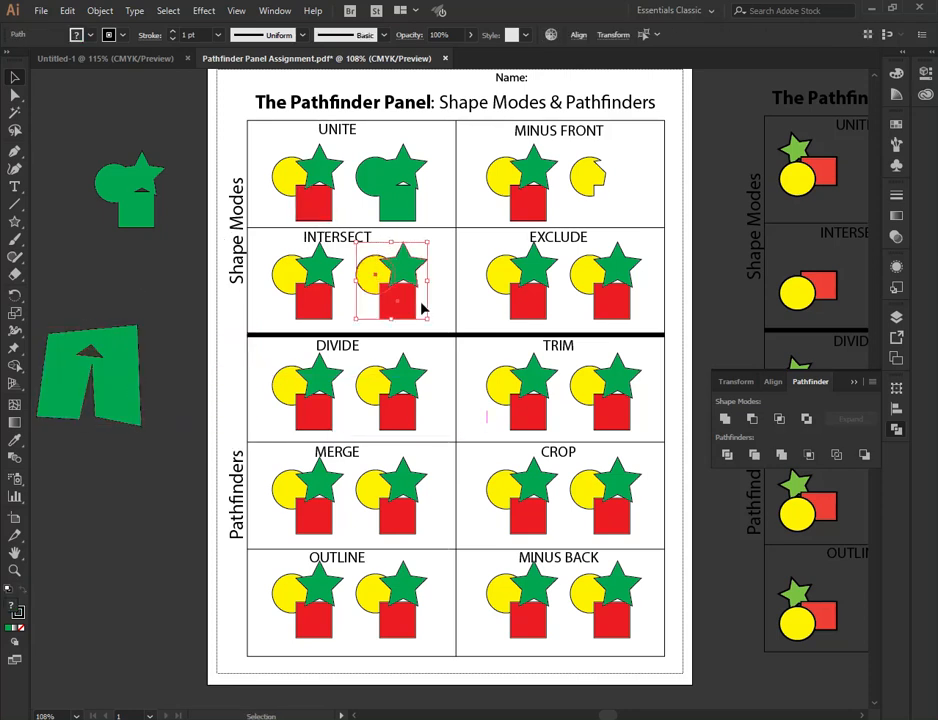
click(780, 420)
click(403, 245)
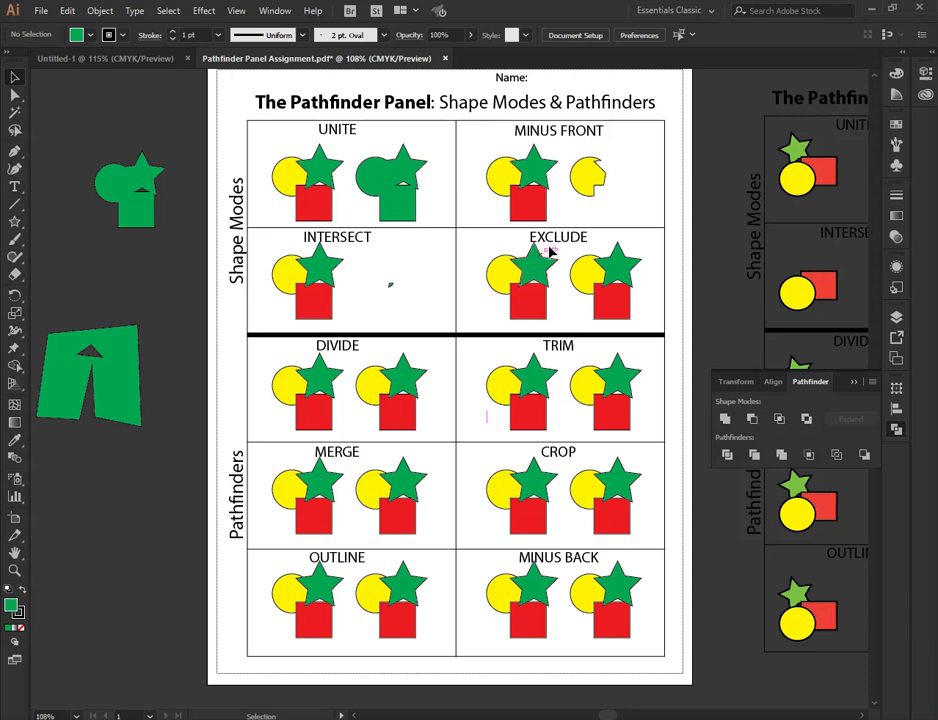
- Select the second shape group in the EXCLUDE box and apply Exclude
drag(581, 256, 636, 314)
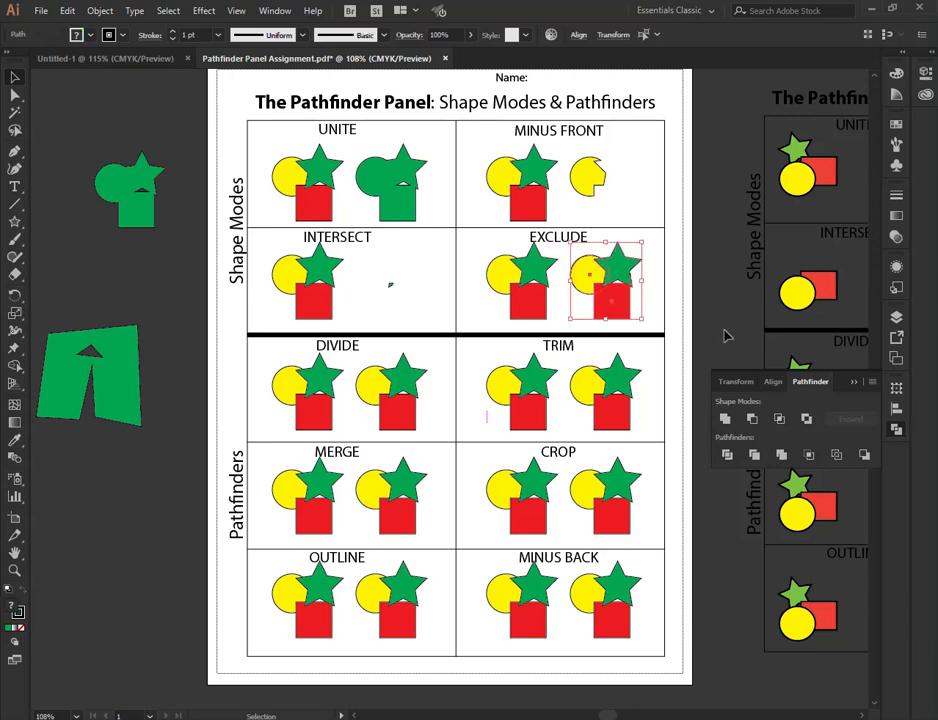
click(806, 419)
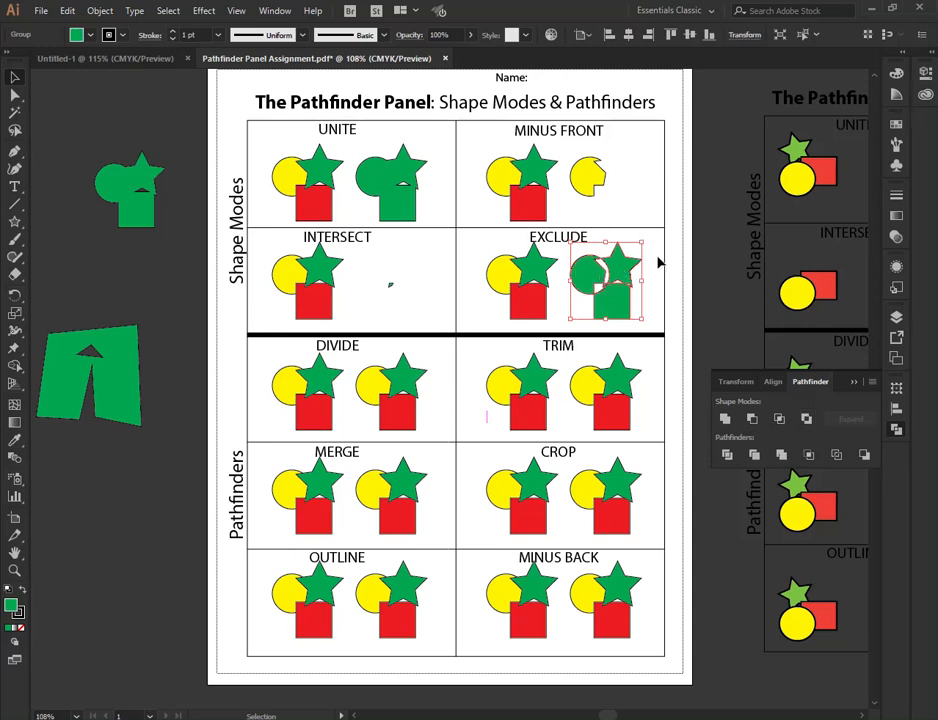
click(660, 268)
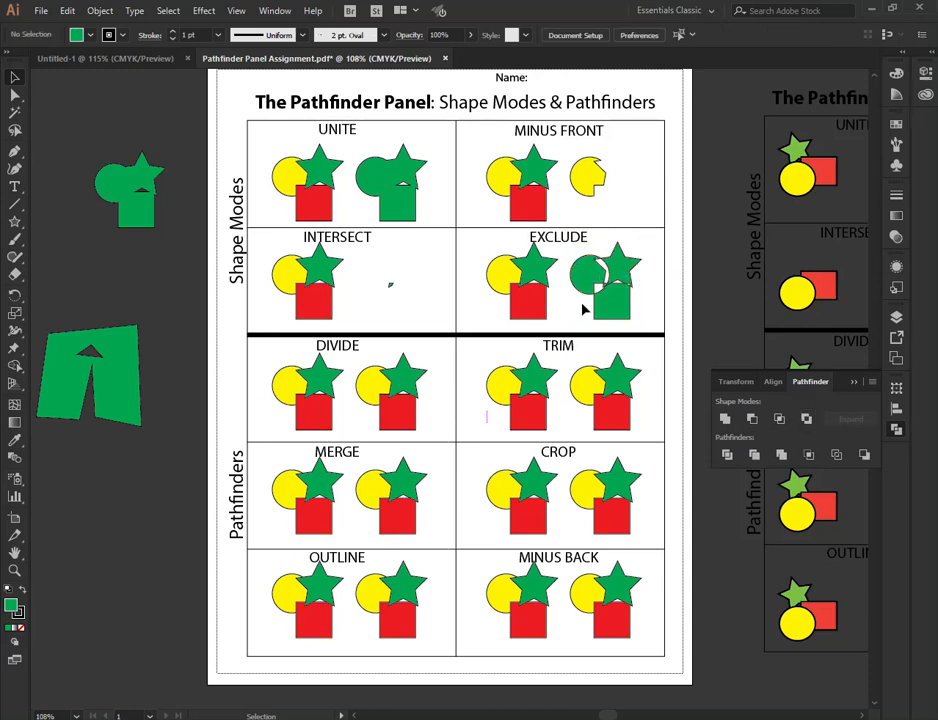
- Ungroup the Exclude result and pull its star and square pieces apart from the circle
click(626, 264)
right_click(619, 269)
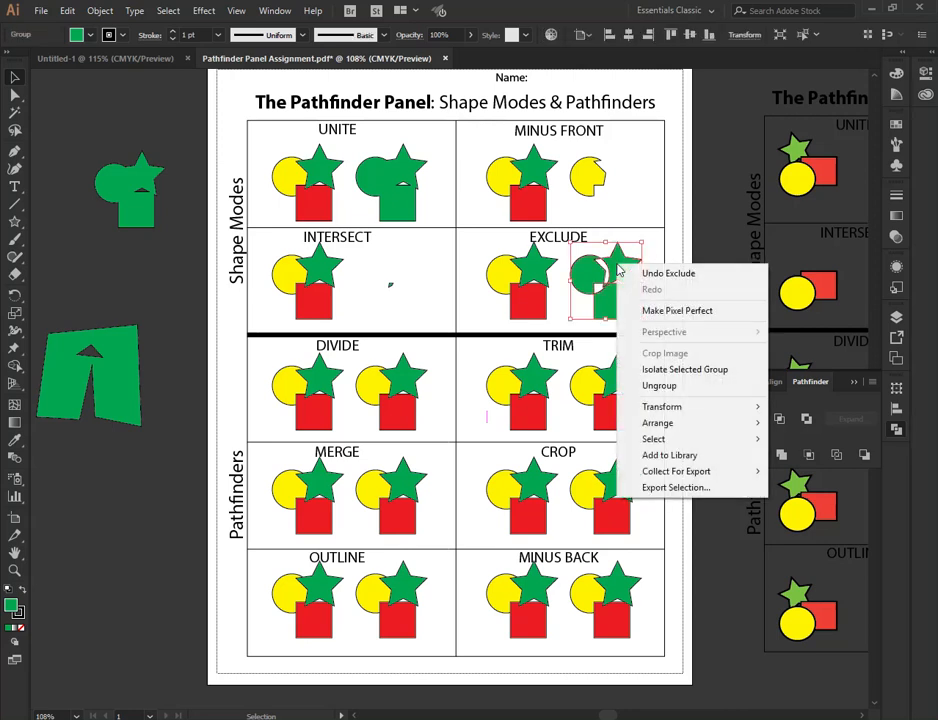
click(672, 387)
click(648, 216)
drag(619, 266, 641, 258)
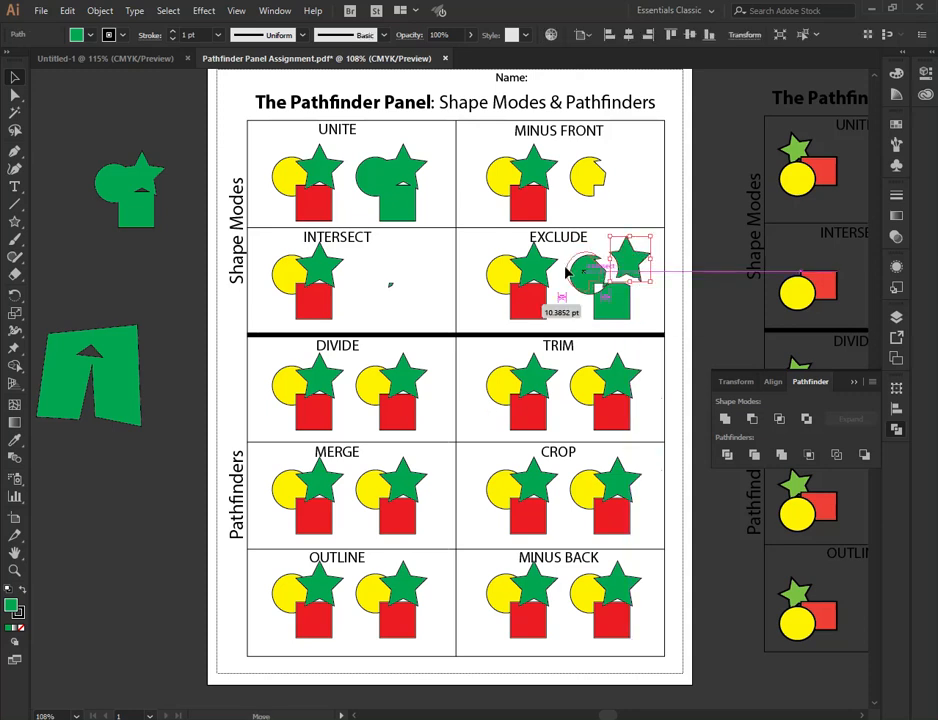
click(592, 268)
drag(620, 311, 627, 317)
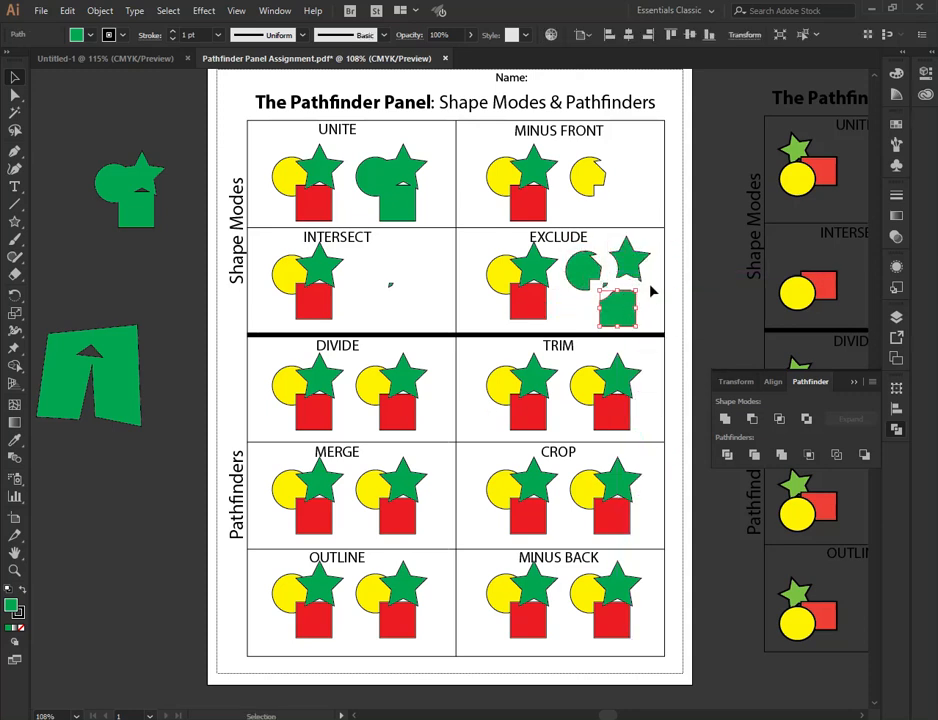
click(651, 291)
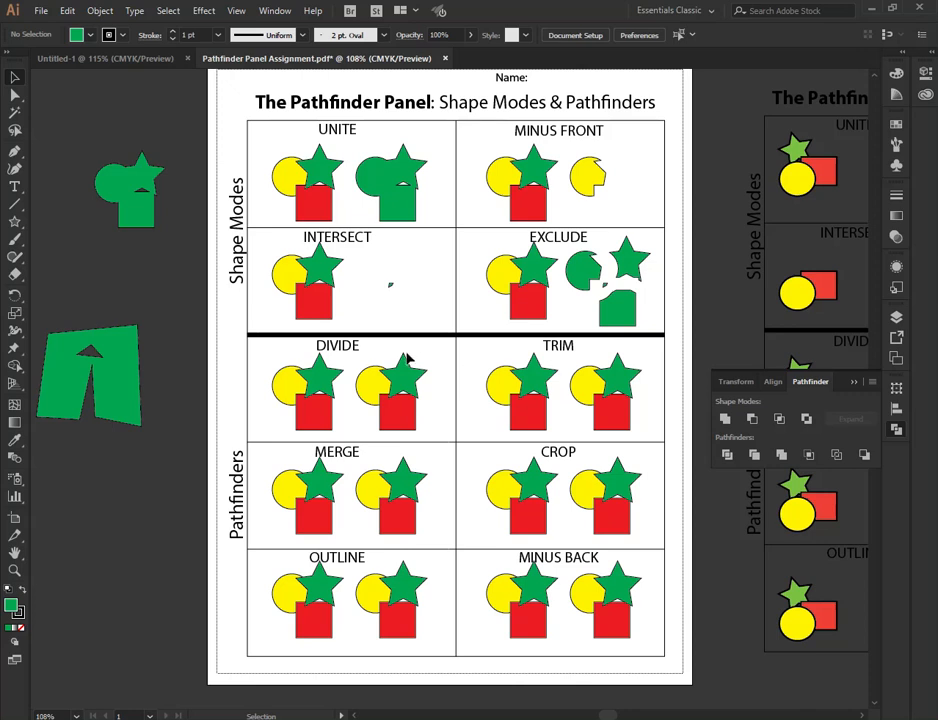
- Divide the second shape group in the DIVIDE box, then ungroup the result and spread the pieces apart
click(406, 413)
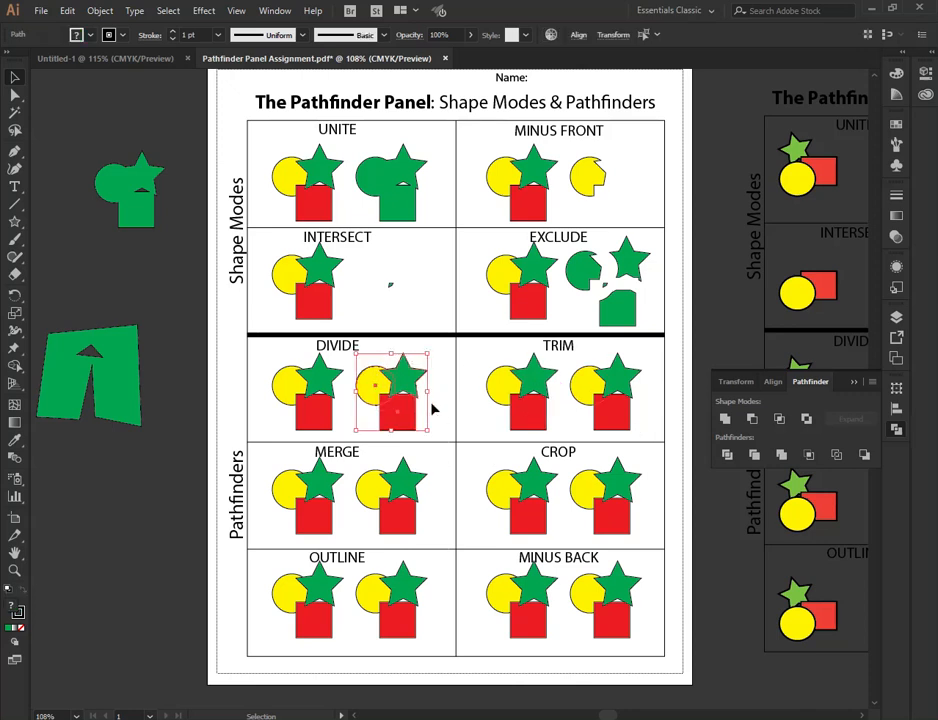
click(727, 455)
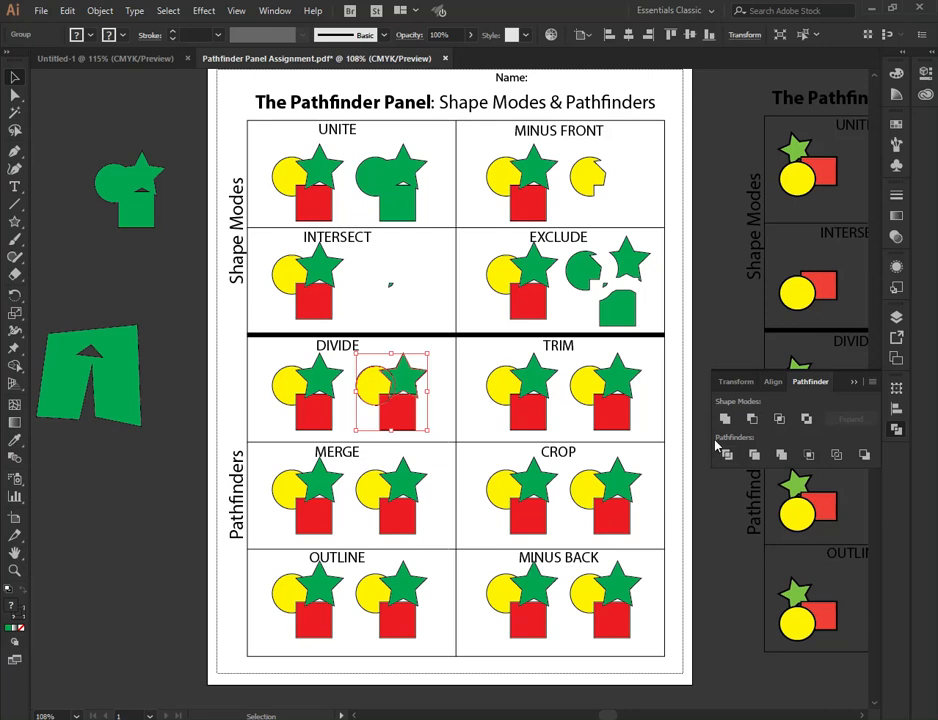
right_click(393, 372)
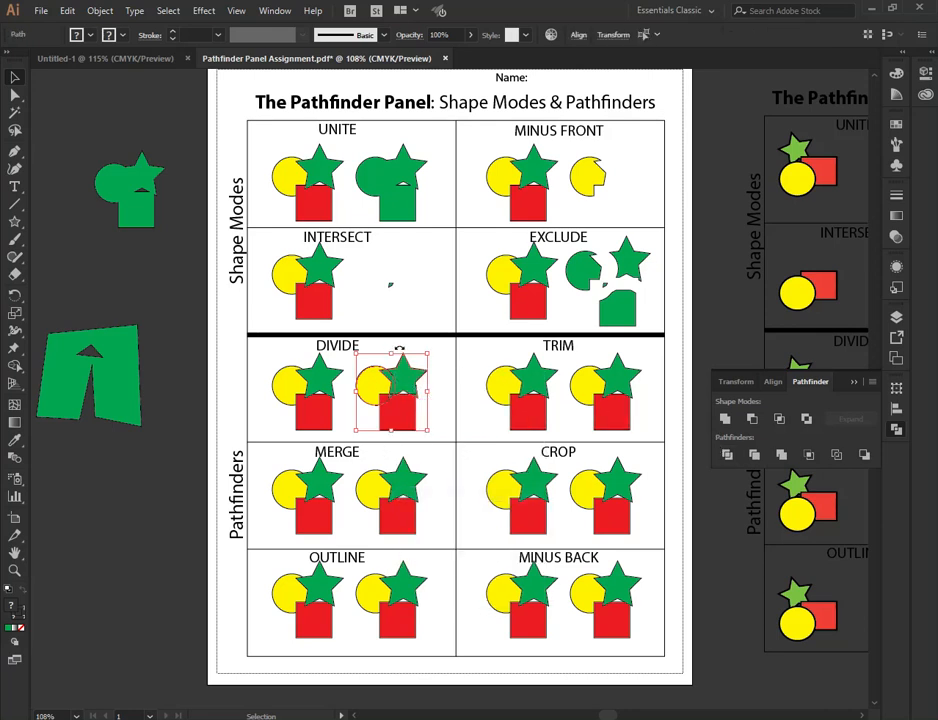
click(443, 370)
drag(413, 371, 422, 365)
drag(365, 379, 372, 410)
click(374, 413)
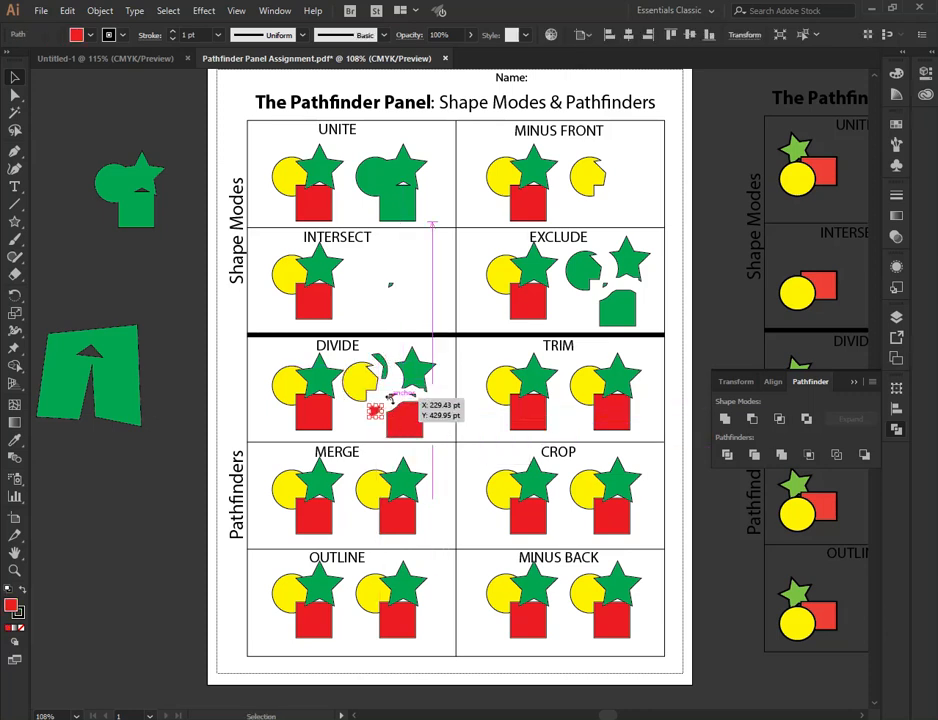
click(437, 410)
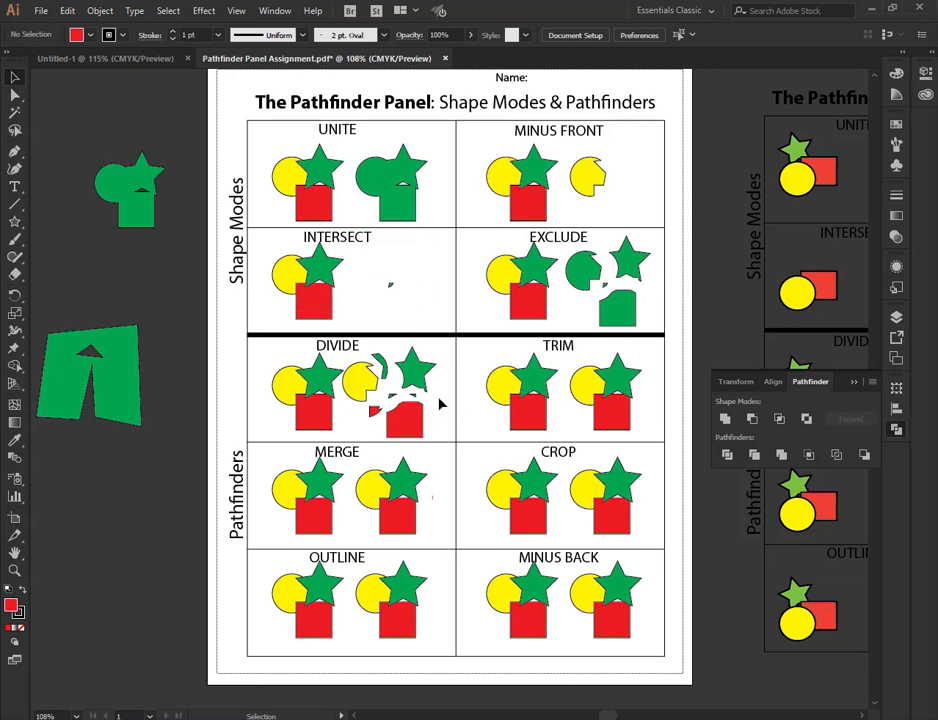
- Trim the second shape group in the TRIM box, then ungroup it and separate the star and square pieces
drag(592, 358, 630, 430)
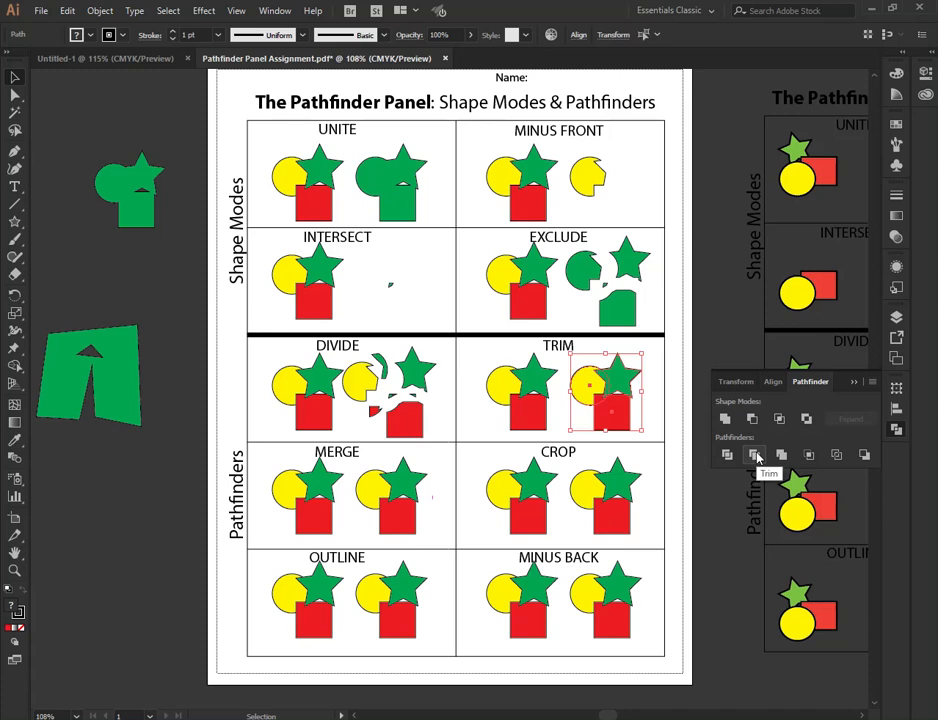
click(757, 456)
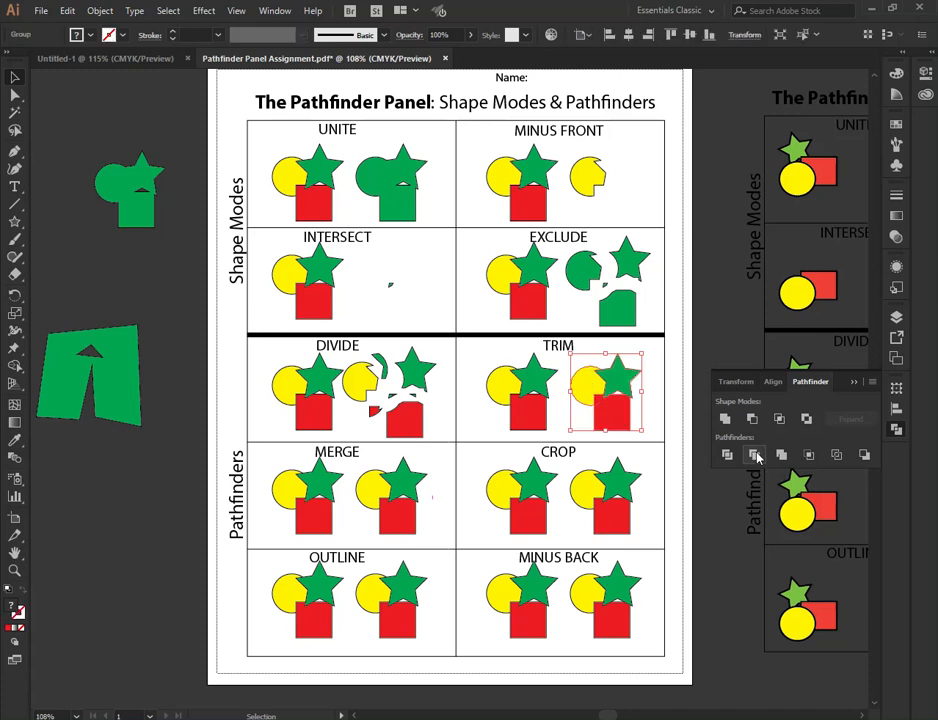
click(660, 378)
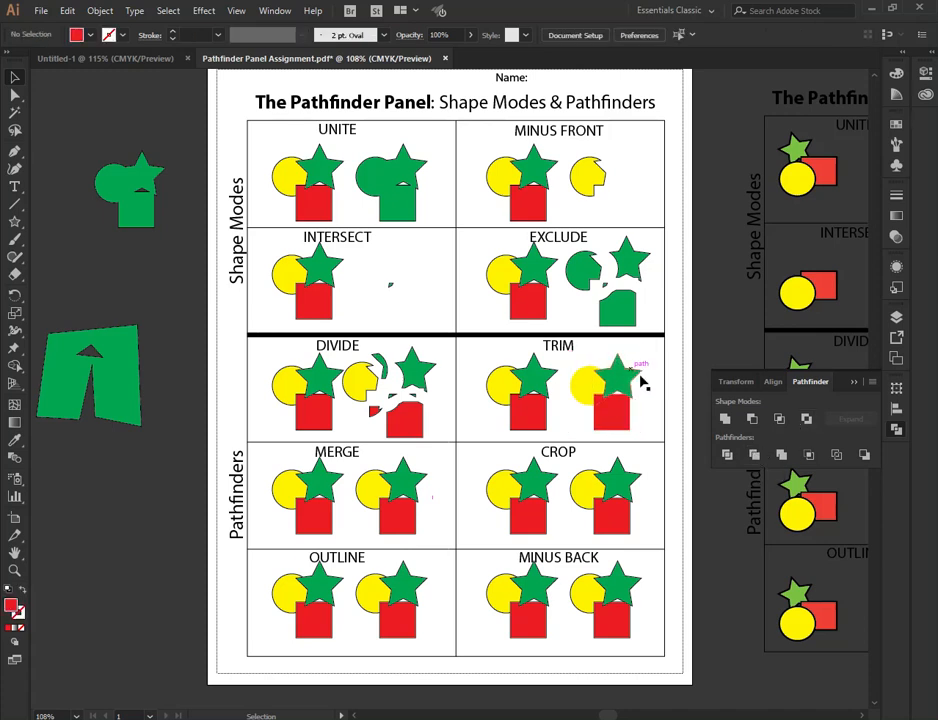
click(619, 384)
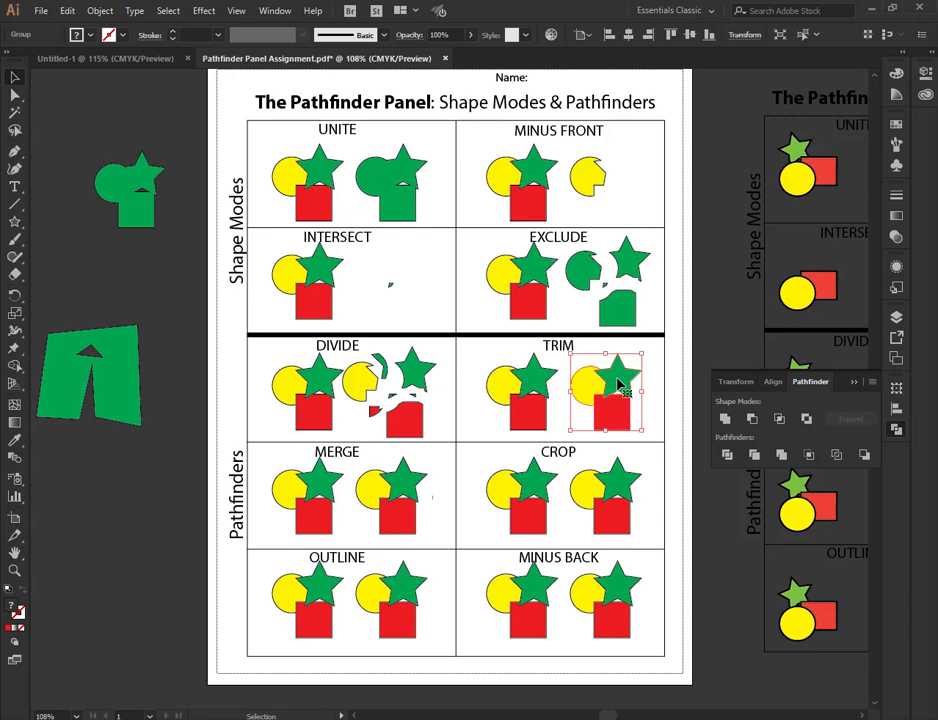
right_click(619, 384)
click(662, 501)
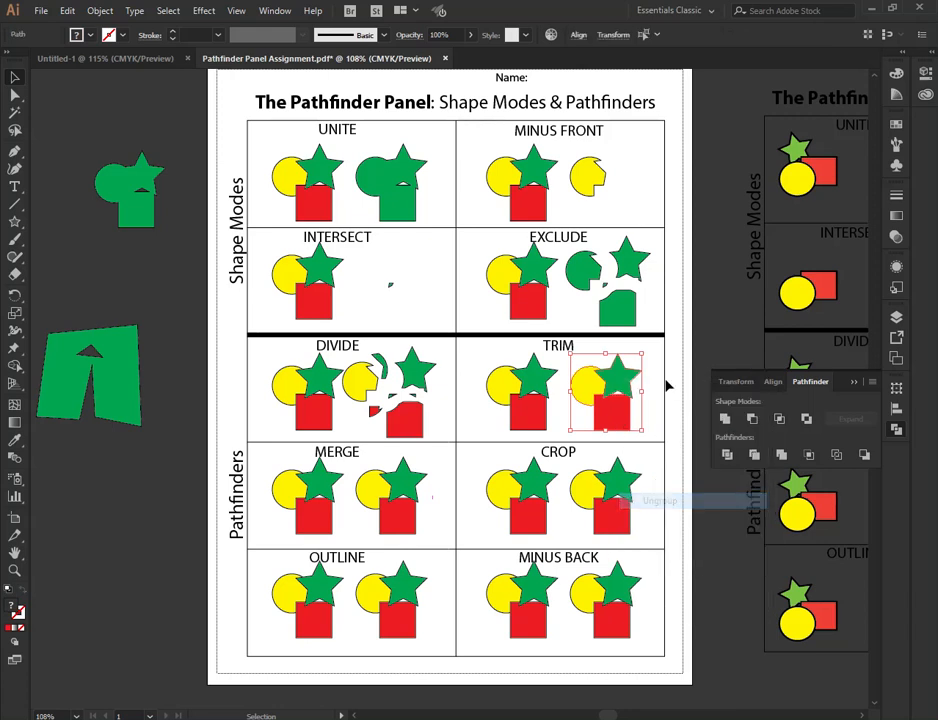
click(692, 353)
drag(587, 391, 630, 373)
drag(617, 425, 622, 442)
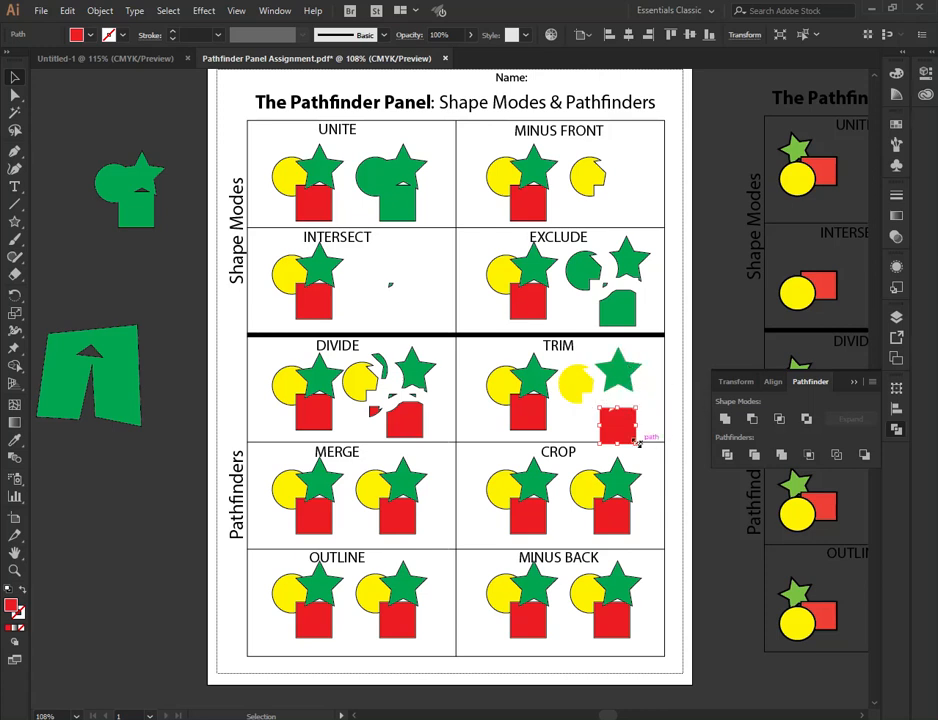
click(623, 375)
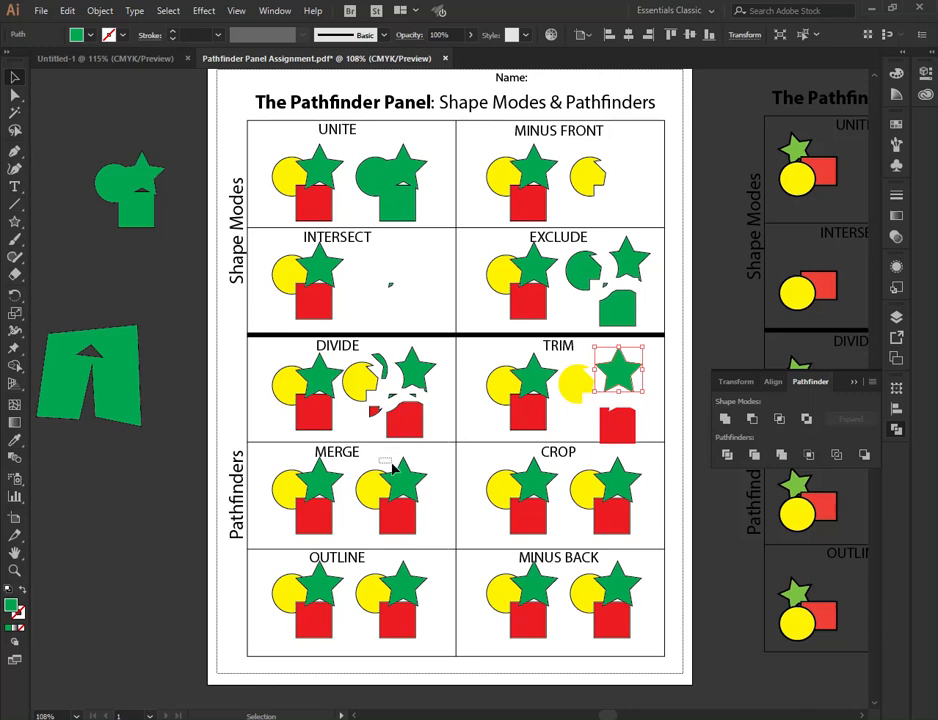
- Merge the second shape group in the MERGE box, then ungroup it and pull the star, circle and square apart
click(410, 510)
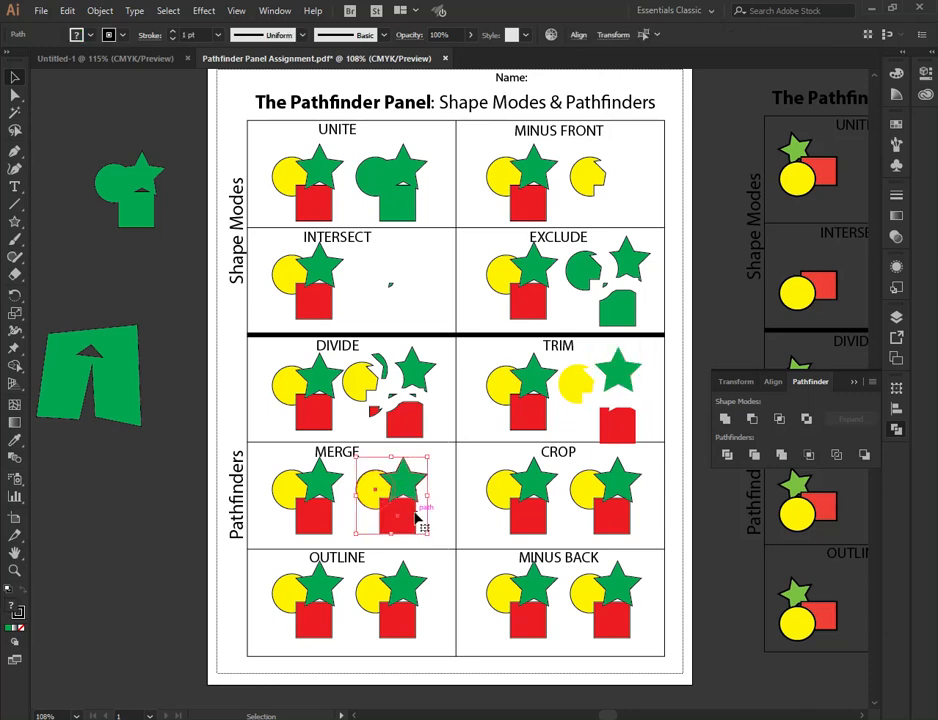
click(783, 456)
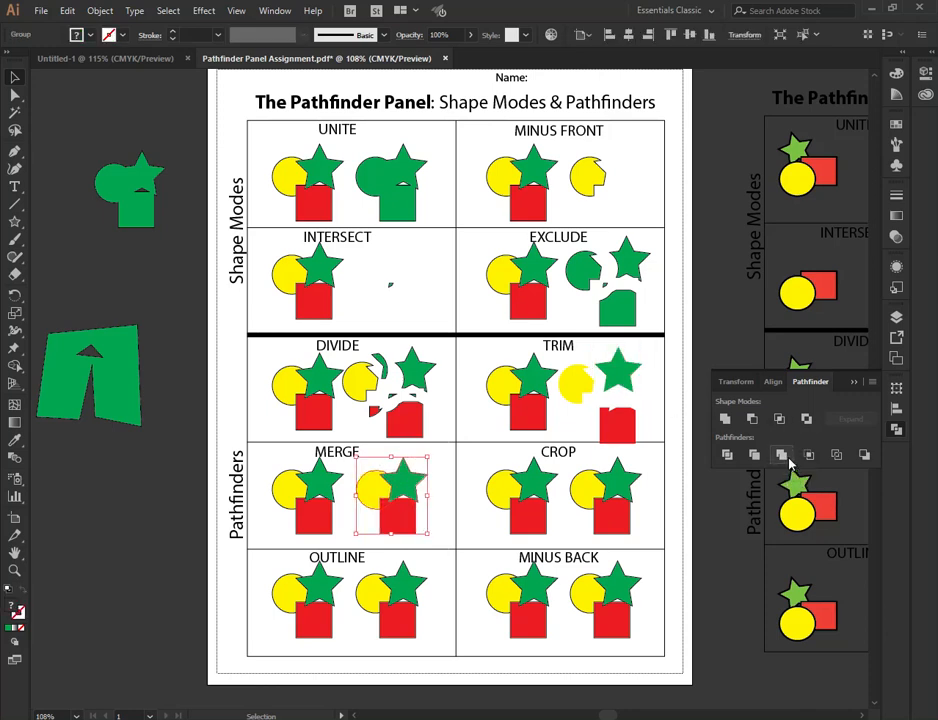
right_click(413, 484)
click(473, 604)
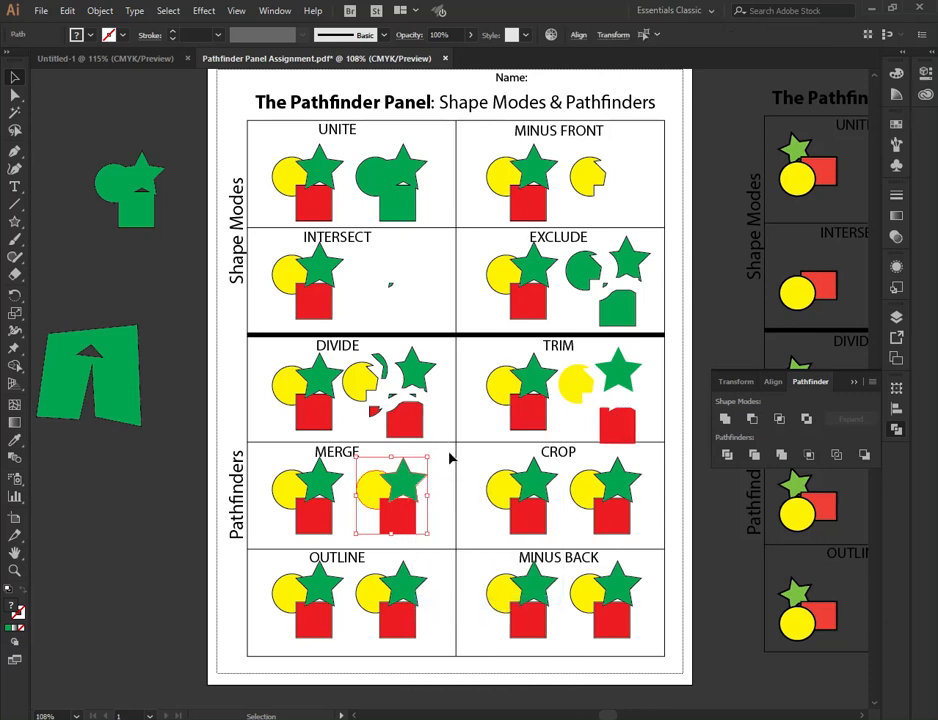
click(423, 484)
drag(419, 483, 431, 474)
drag(371, 491, 362, 486)
drag(413, 521, 419, 529)
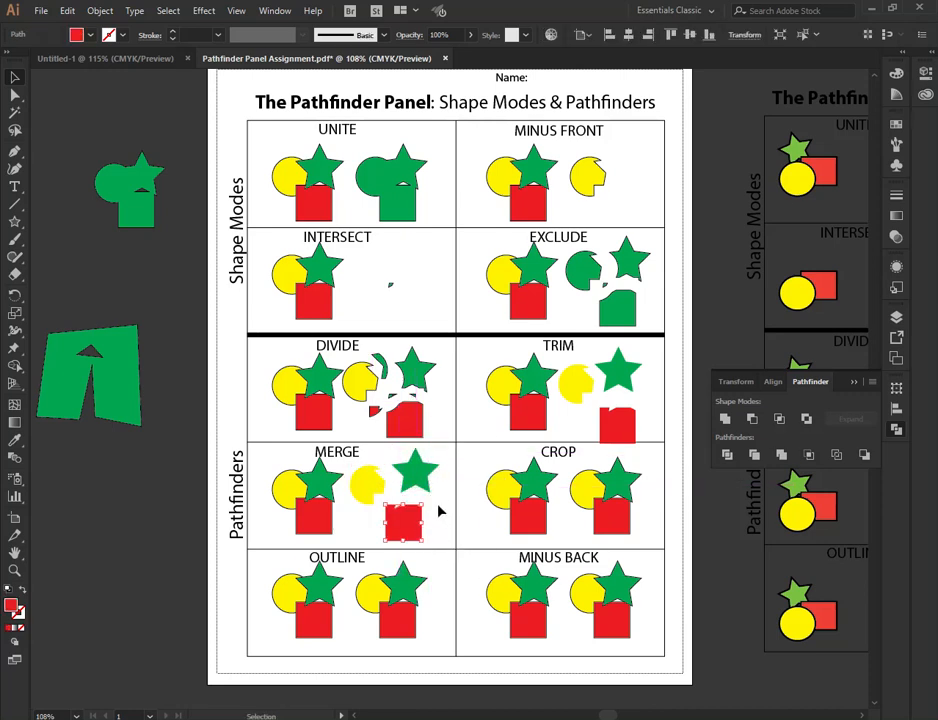
- Apply Crop to the second shape group in the CROP box and ungroup the result
click(621, 510)
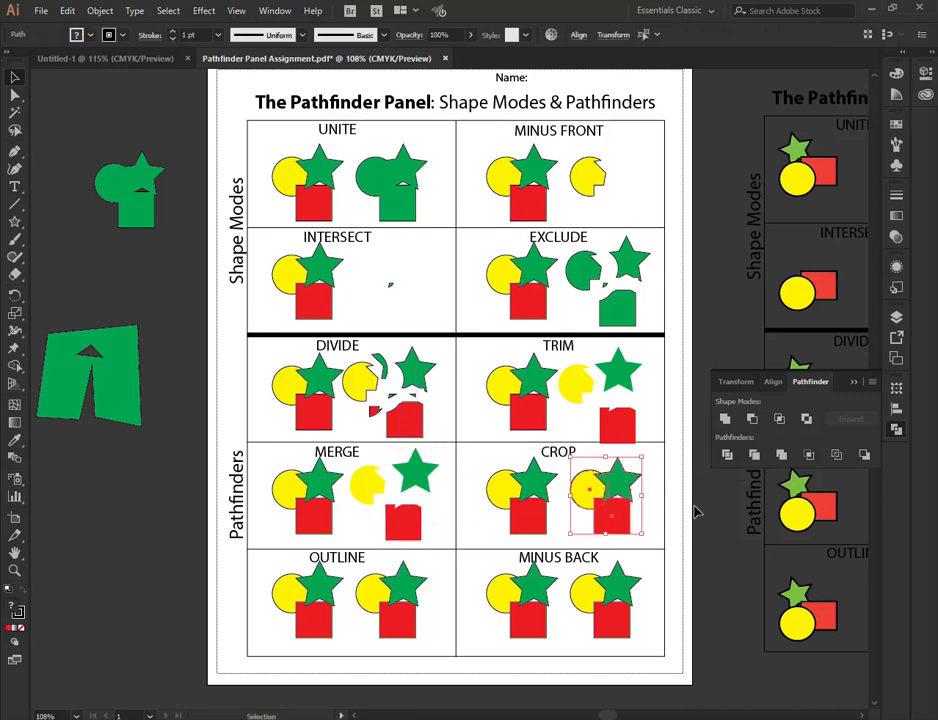
click(810, 455)
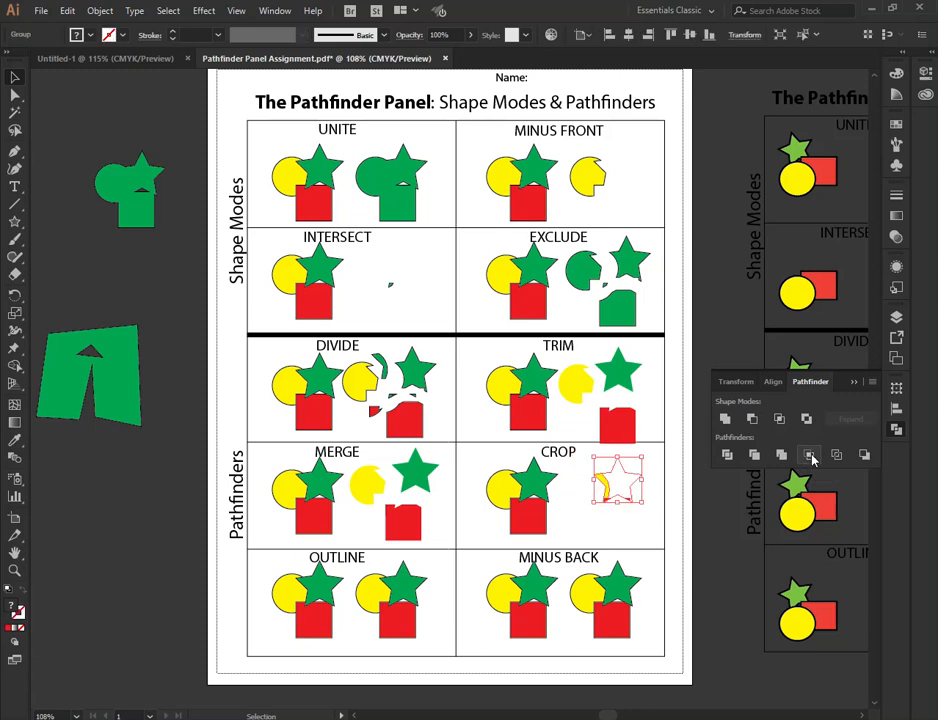
click(626, 480)
click(631, 477)
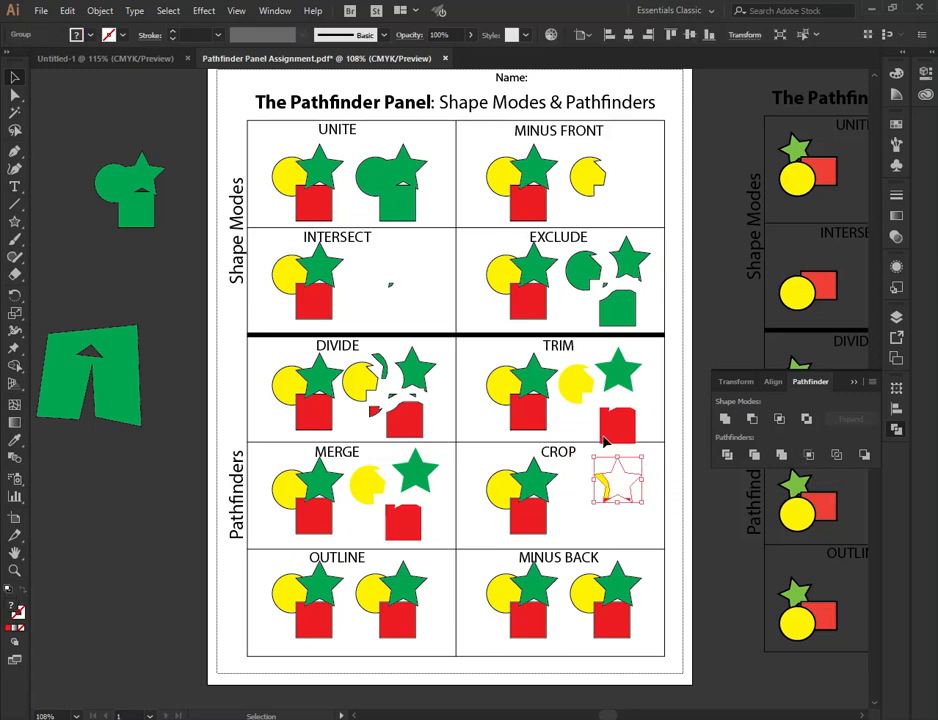
right_click(634, 481)
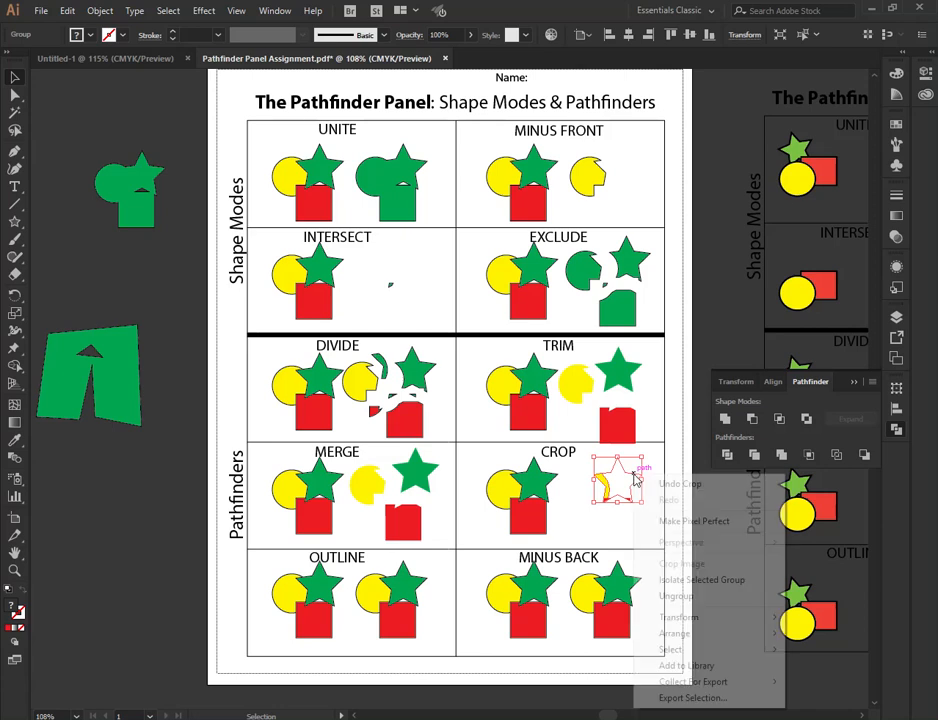
click(697, 597)
click(655, 521)
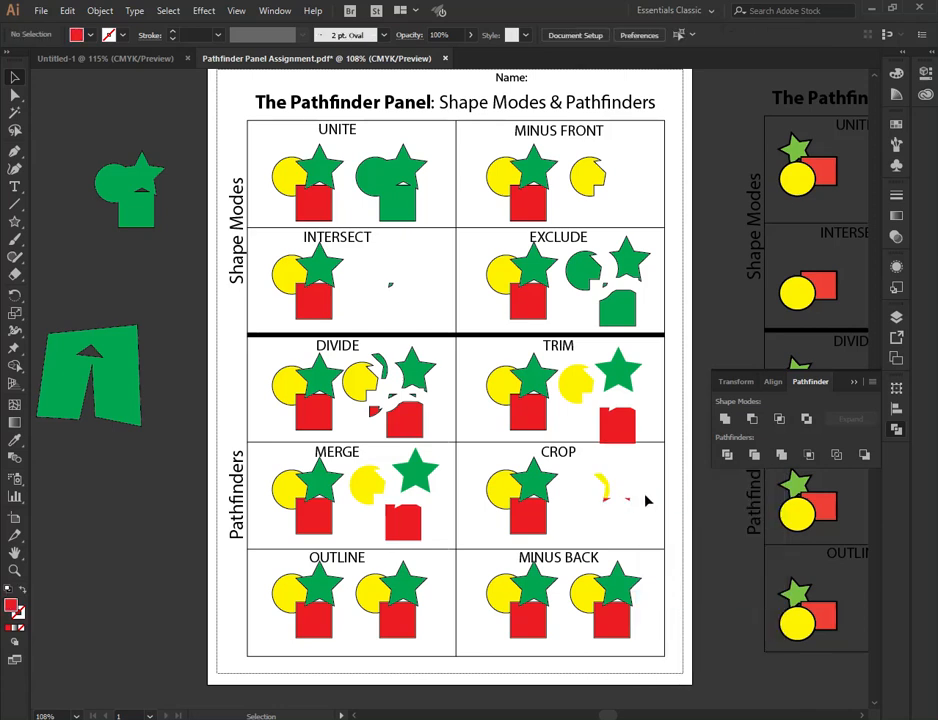
drag(638, 477, 606, 515)
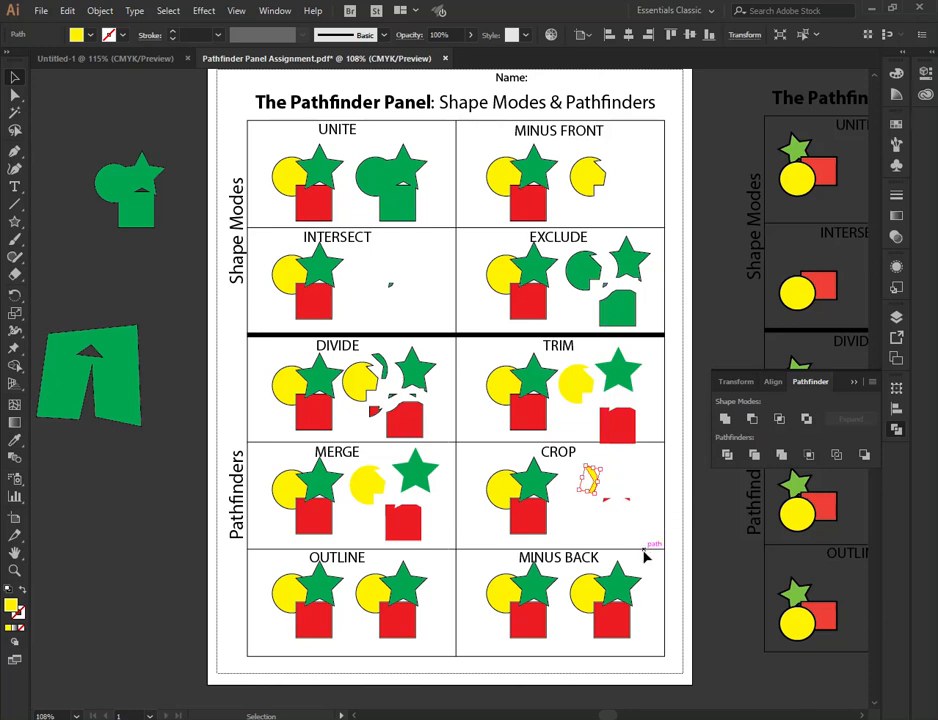
click(644, 553)
- Select the second shape group in the MINUS BACK box and apply Minus Back
drag(645, 640, 566, 564)
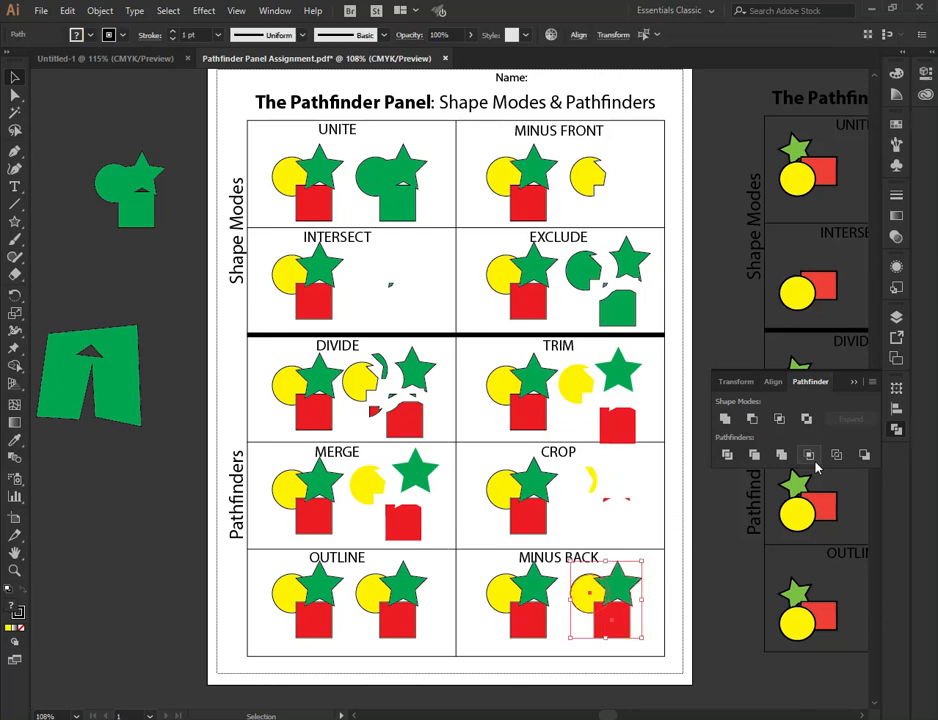
click(866, 457)
- Apply Outline to the second shape group in the OUTLINE box, then ungroup it and nudge the outline pieces apart
drag(440, 645, 395, 578)
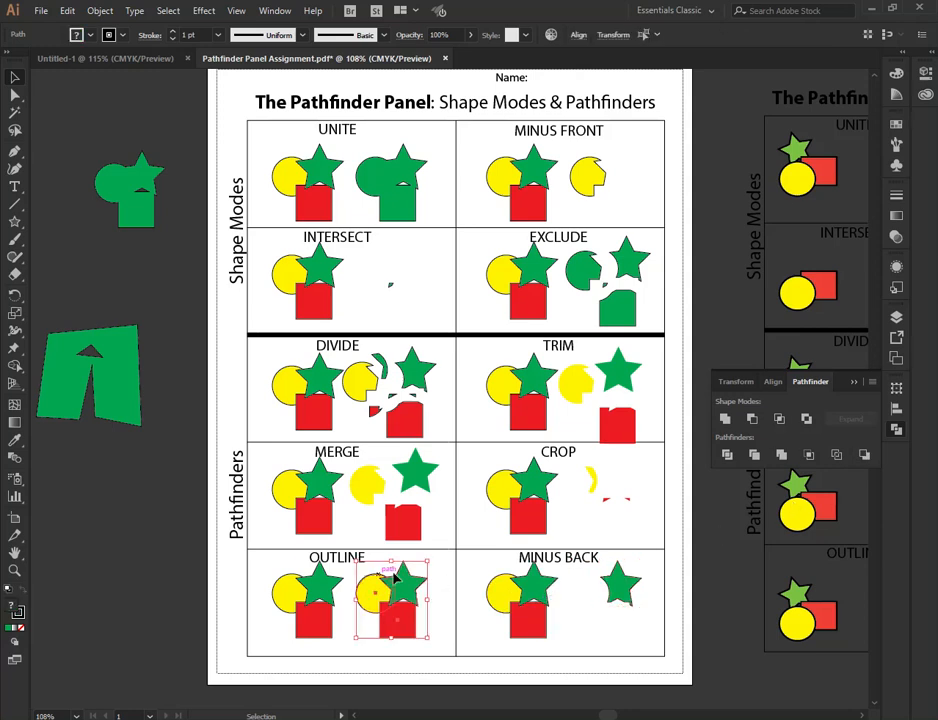
click(836, 455)
click(434, 627)
drag(431, 629, 371, 584)
right_click(406, 605)
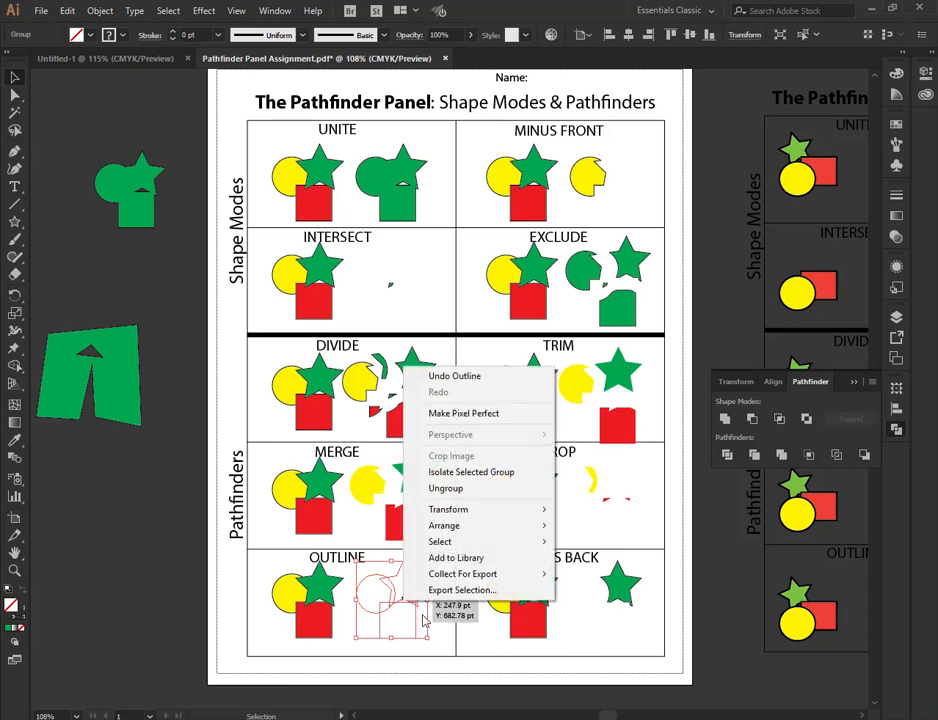
click(470, 489)
click(450, 565)
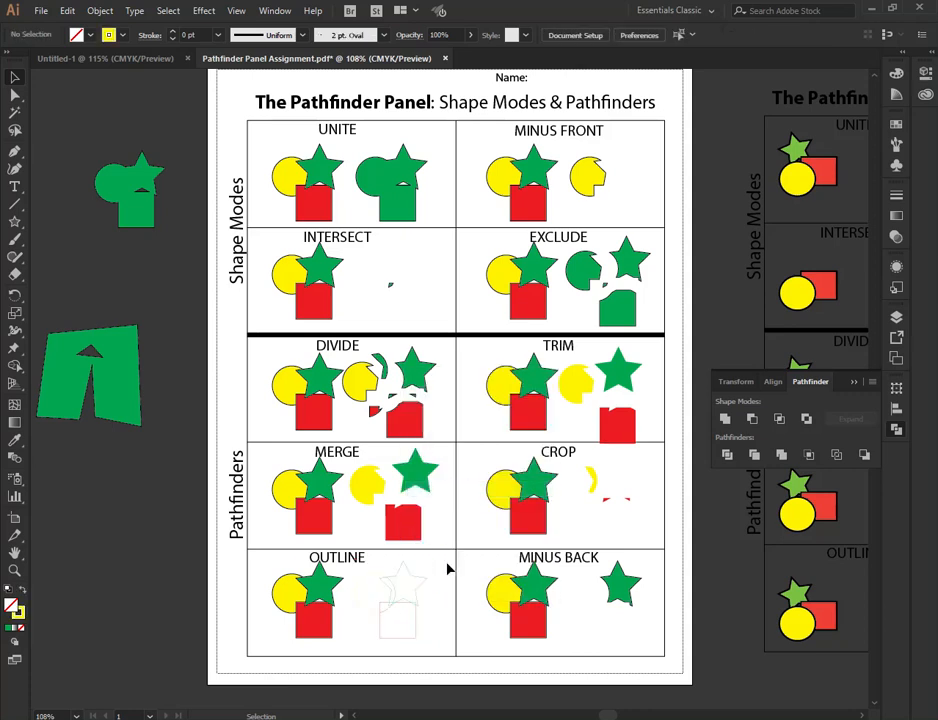
click(393, 598)
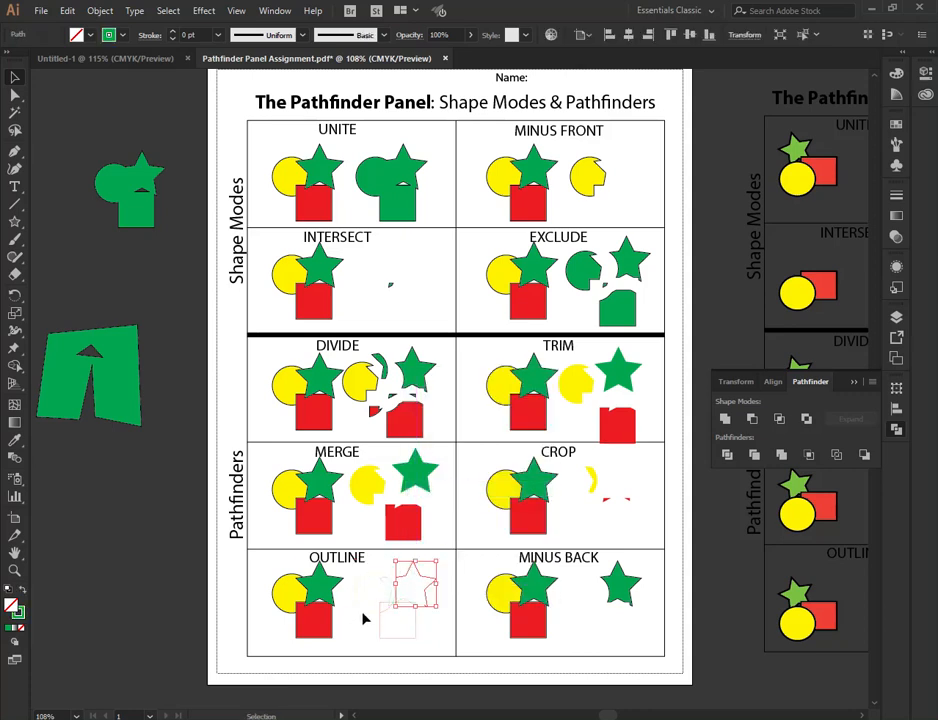
click(366, 618)
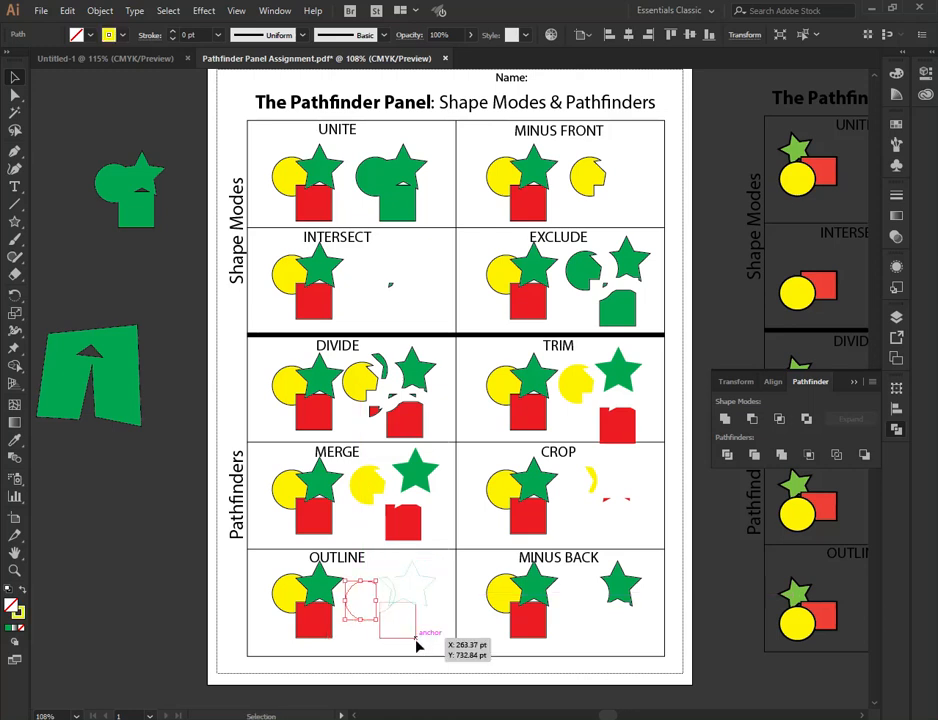
drag(415, 638, 421, 646)
click(448, 620)
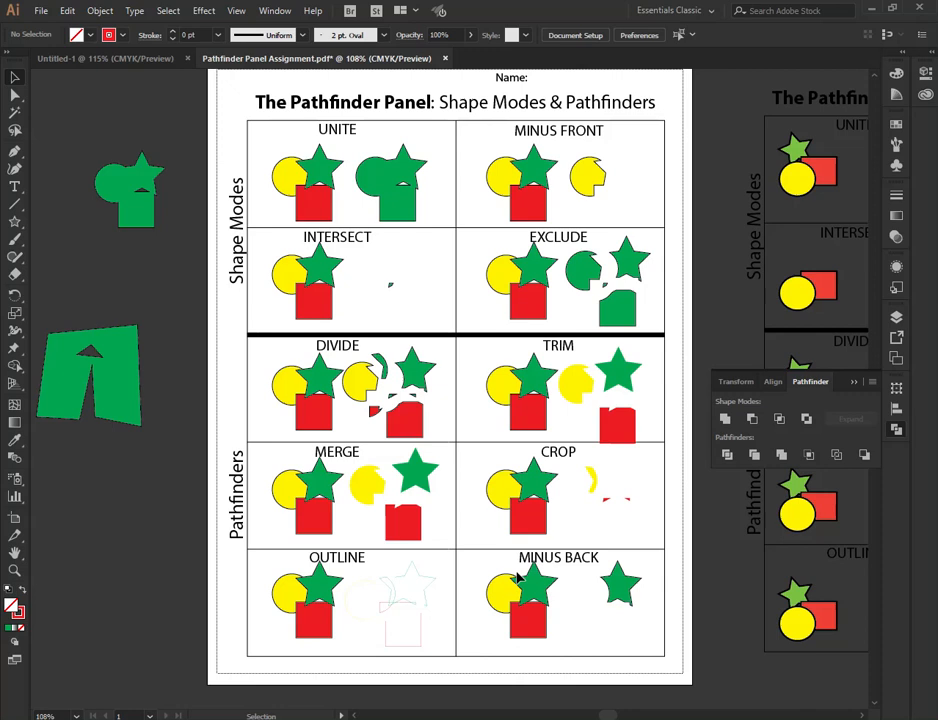
- Switch to the browser, open Pathfinder Panel Assignment shapes included.pdf to review its layout, and return to Illustrator
key(alt+Tab)
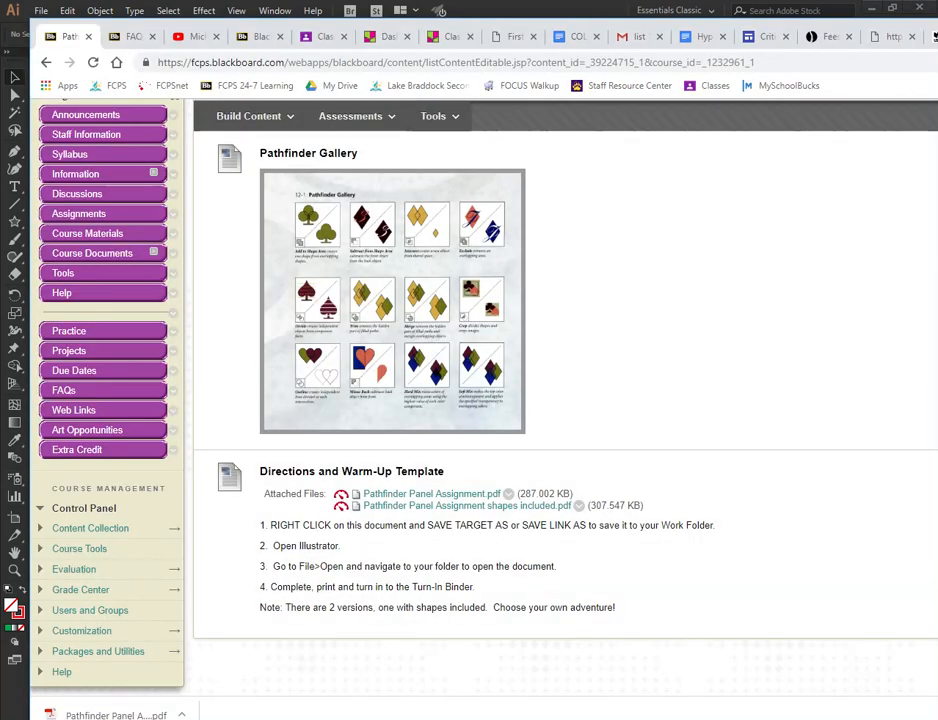
click(449, 507)
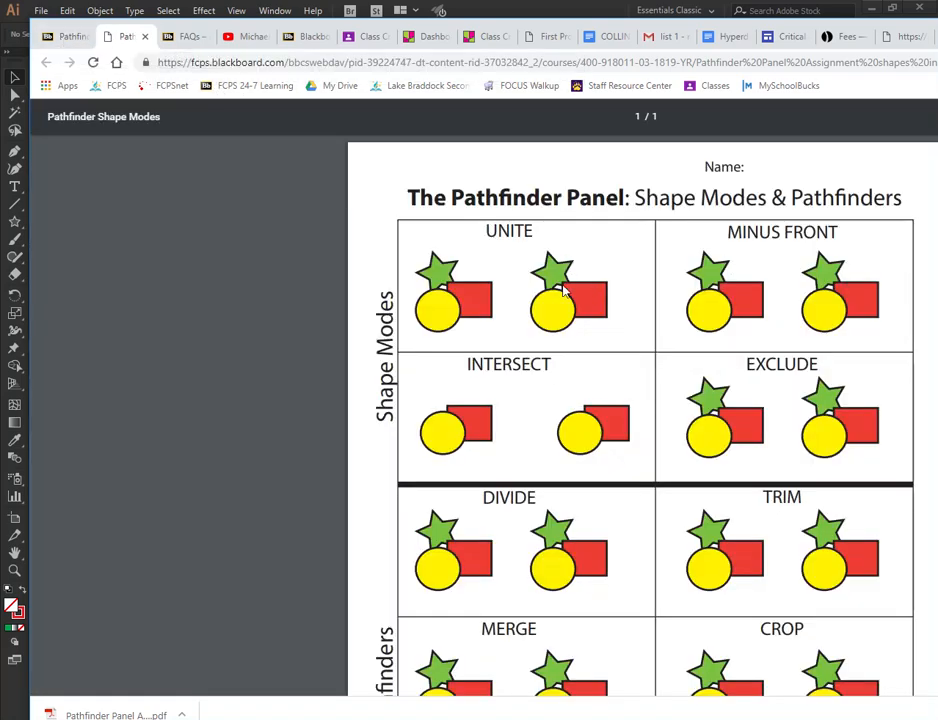
scroll(740, 484, down, 3)
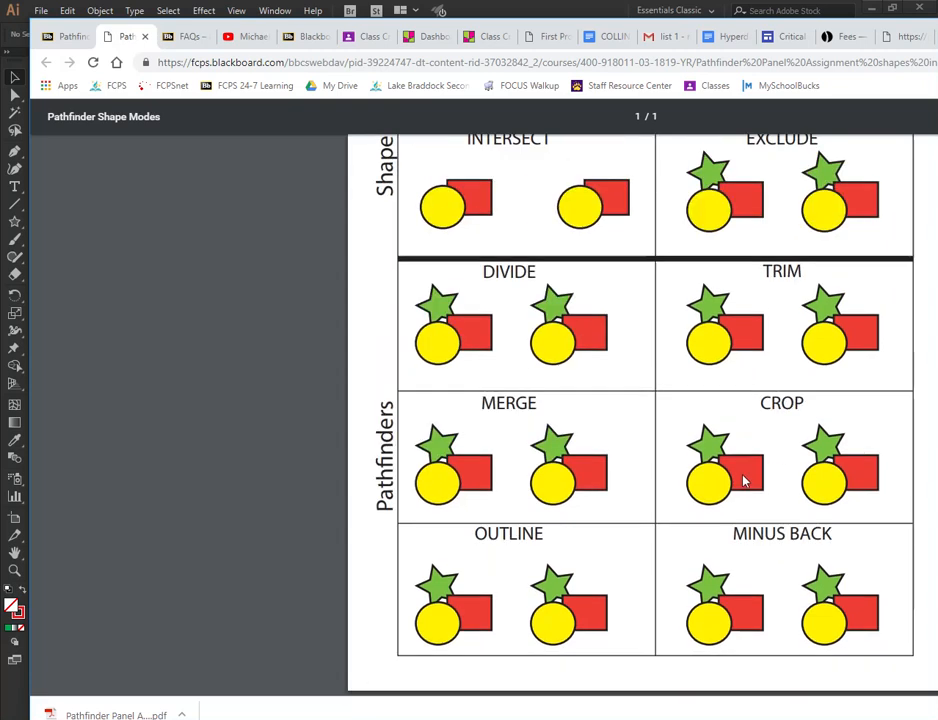
scroll(779, 456, up, 2)
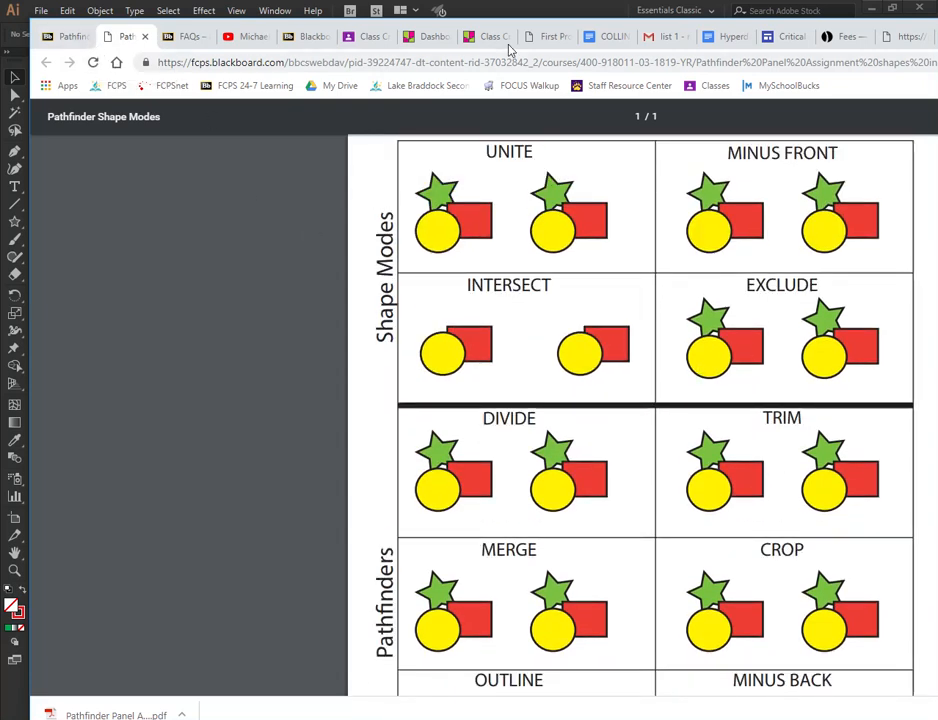
click(524, 8)
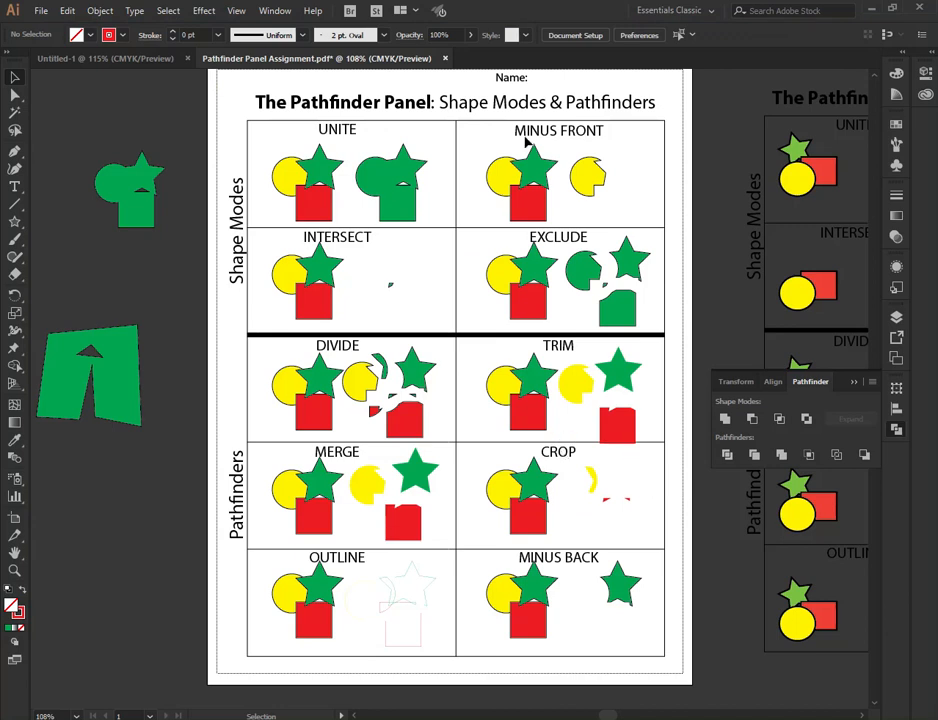